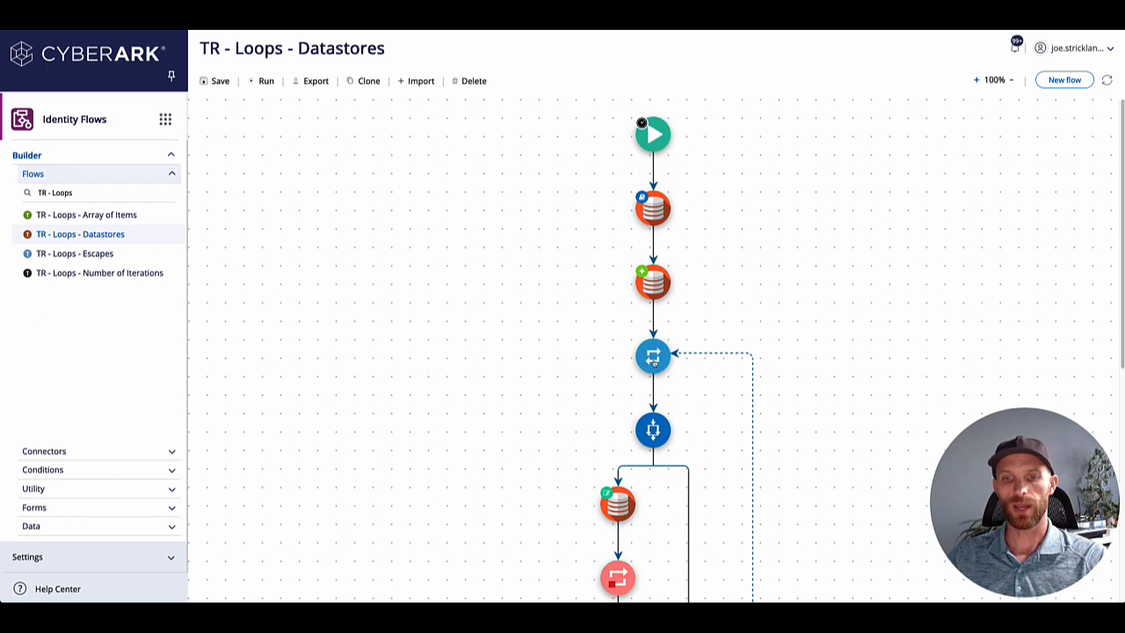
Inspect the foreach loop's iterator, and open the first read datastore's configuration to examine its Data ID and schema.
{"action": "left_click", "coordinate": [653, 360]}
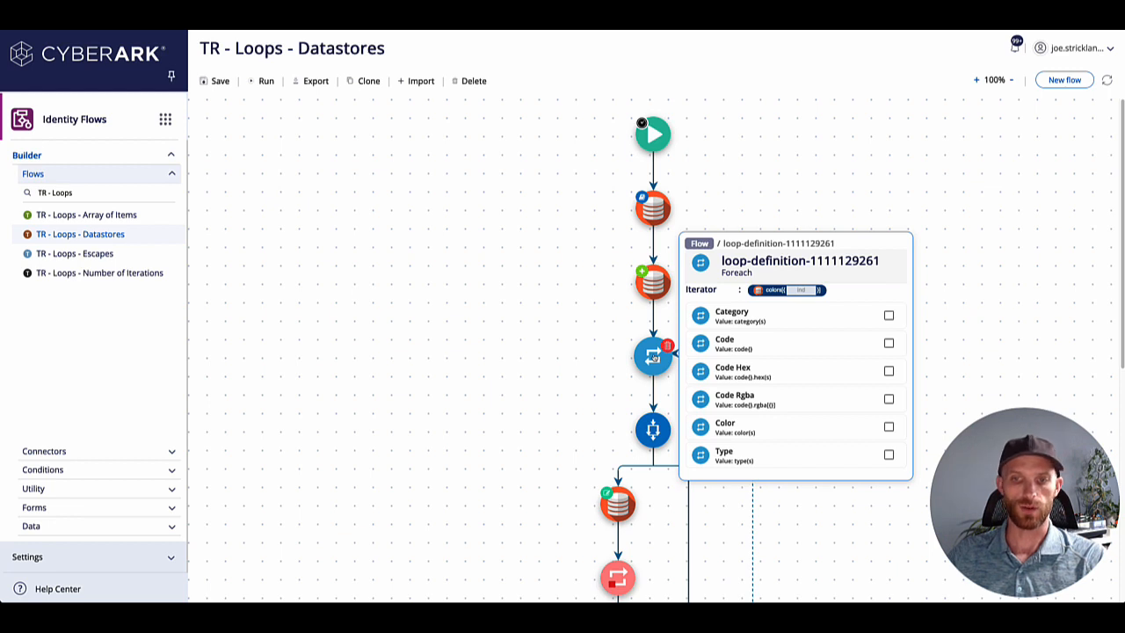
{"action": "left_click", "coordinate": [589, 362]}
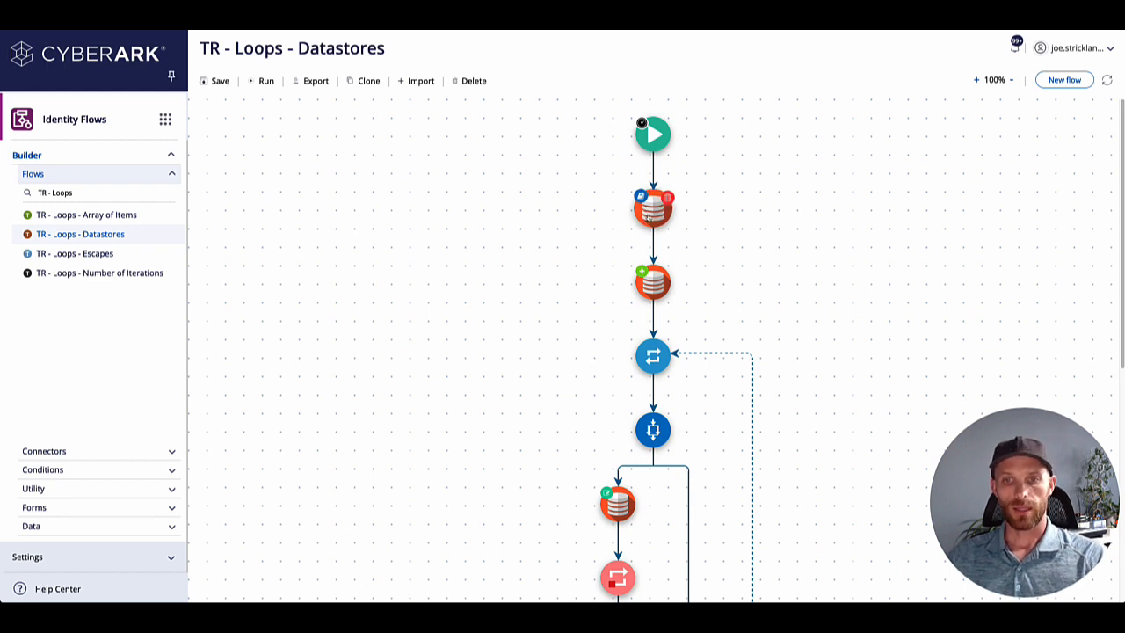
{"action": "left_click", "coordinate": [649, 212]}
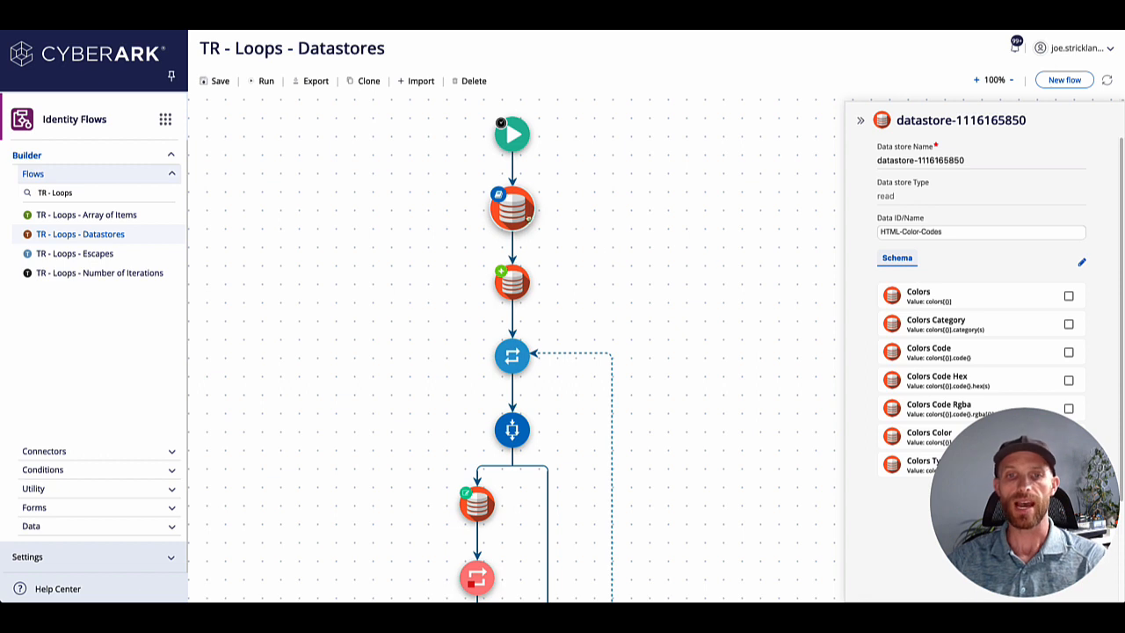
{"action": "mouse_move", "coordinate": [515, 215]}
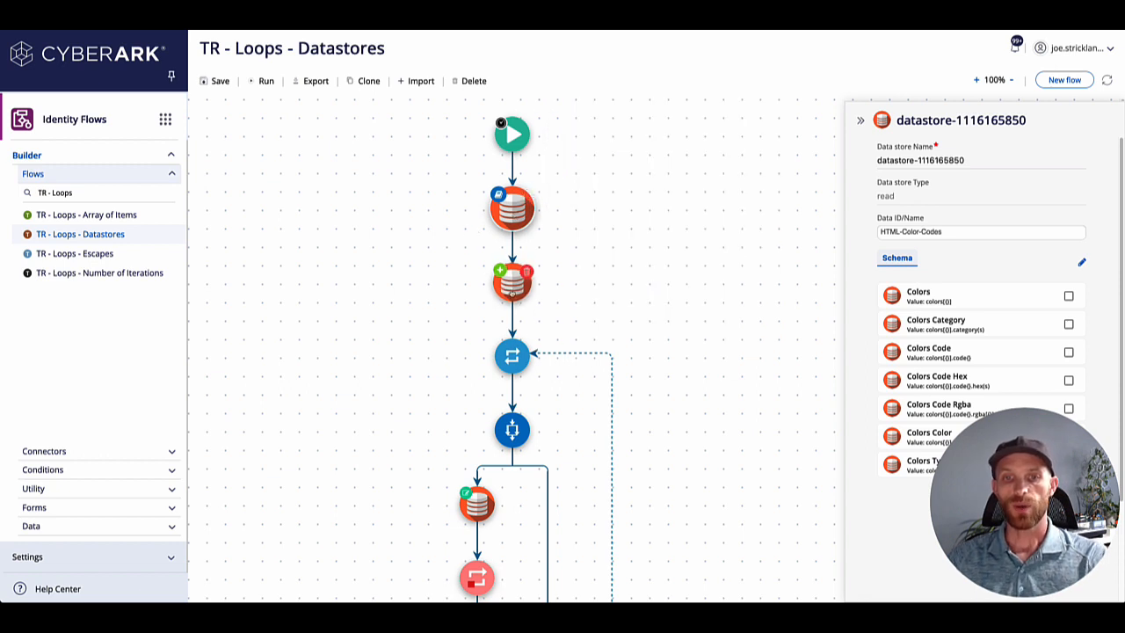
Open the Array Placeholder create datastore and examine its Data Name and Data fields.
{"action": "left_click", "coordinate": [511, 290]}
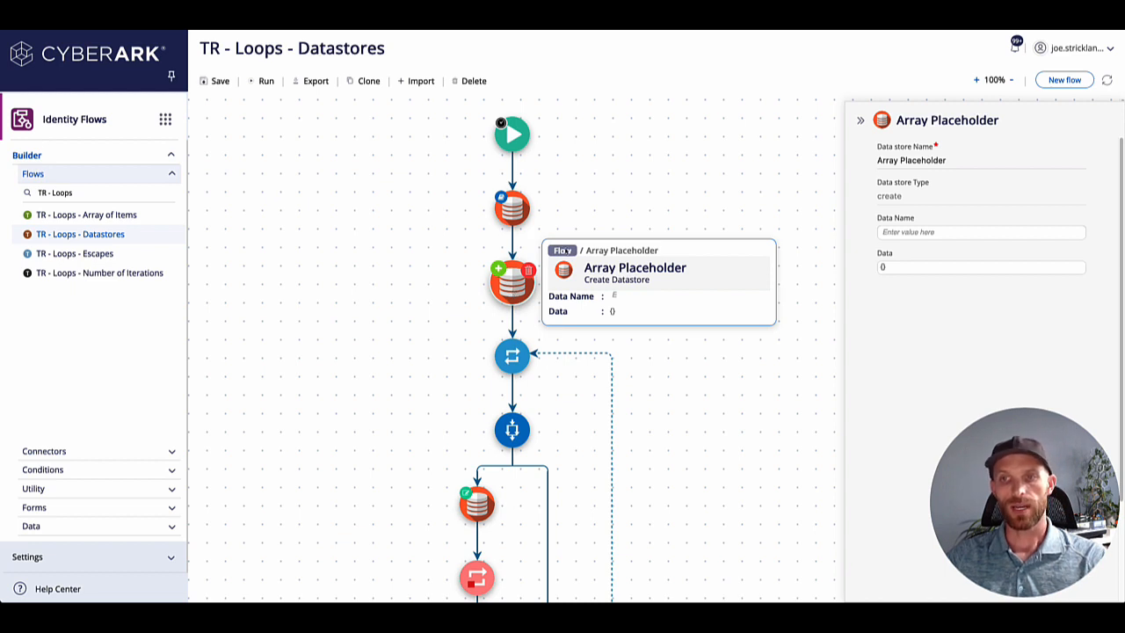
{"action": "left_click", "coordinate": [879, 267]}
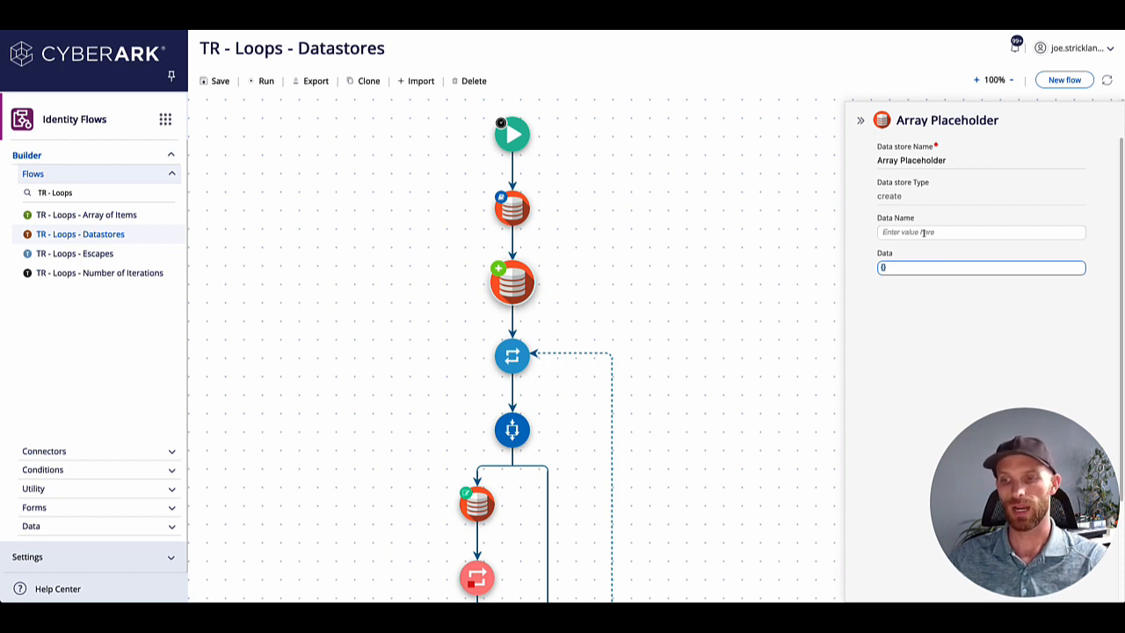
{"action": "left_click", "coordinate": [923, 232]}
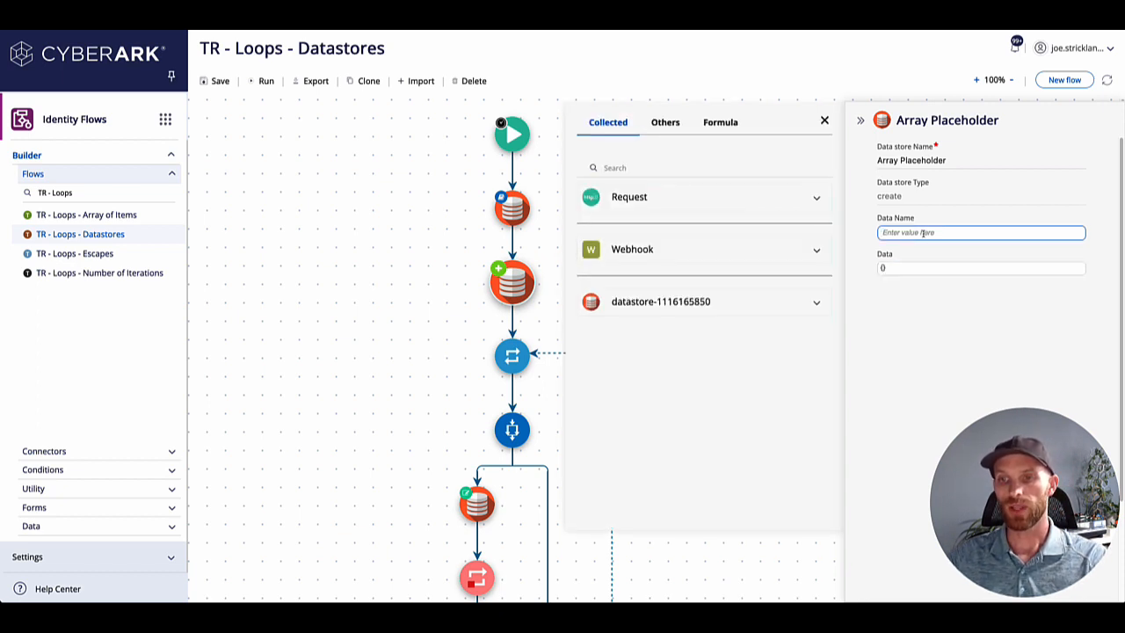
{"action": "left_click", "coordinate": [825, 123]}
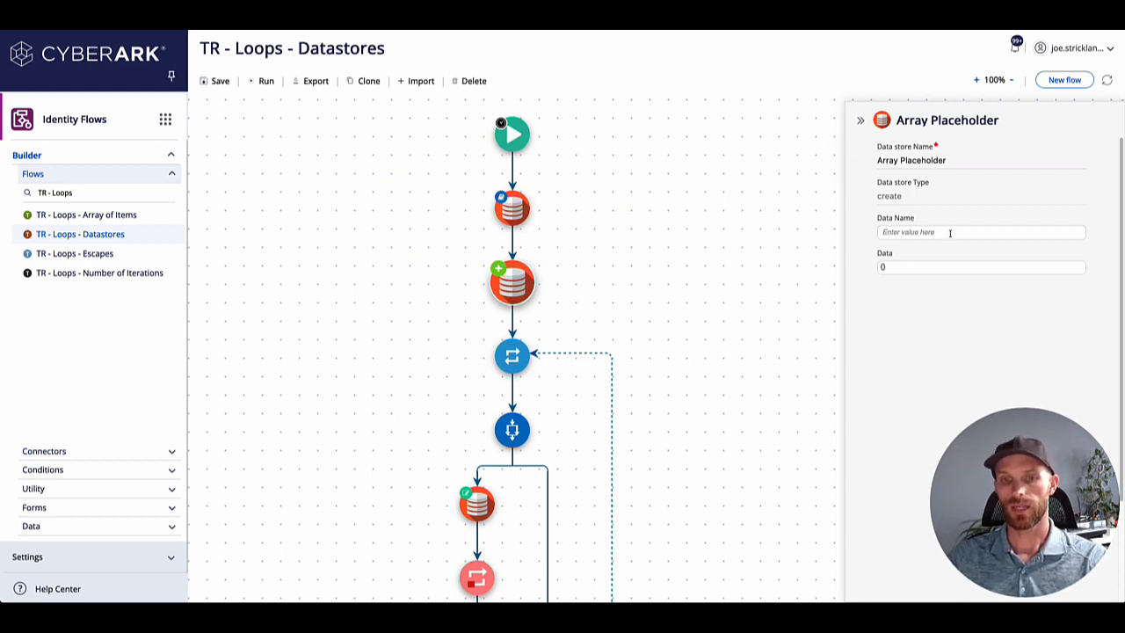
{"action": "left_click", "coordinate": [877, 269]}
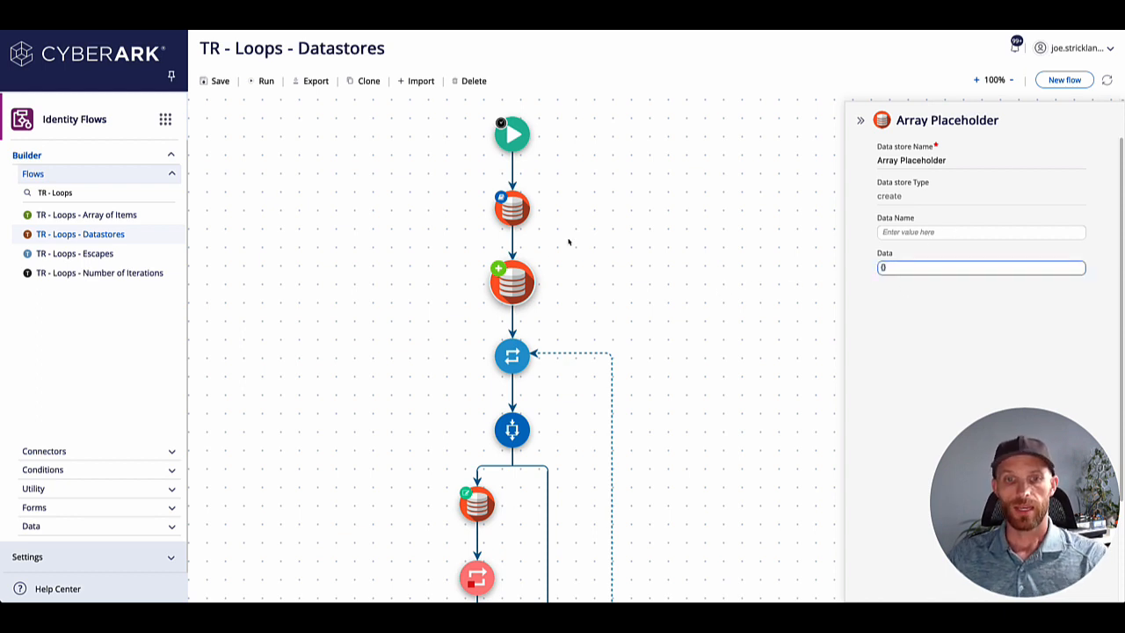
Review the loop definition's array input and schema, and open the Decision Hit update datastore inside the decision branch.
{"action": "left_click", "coordinate": [513, 357]}
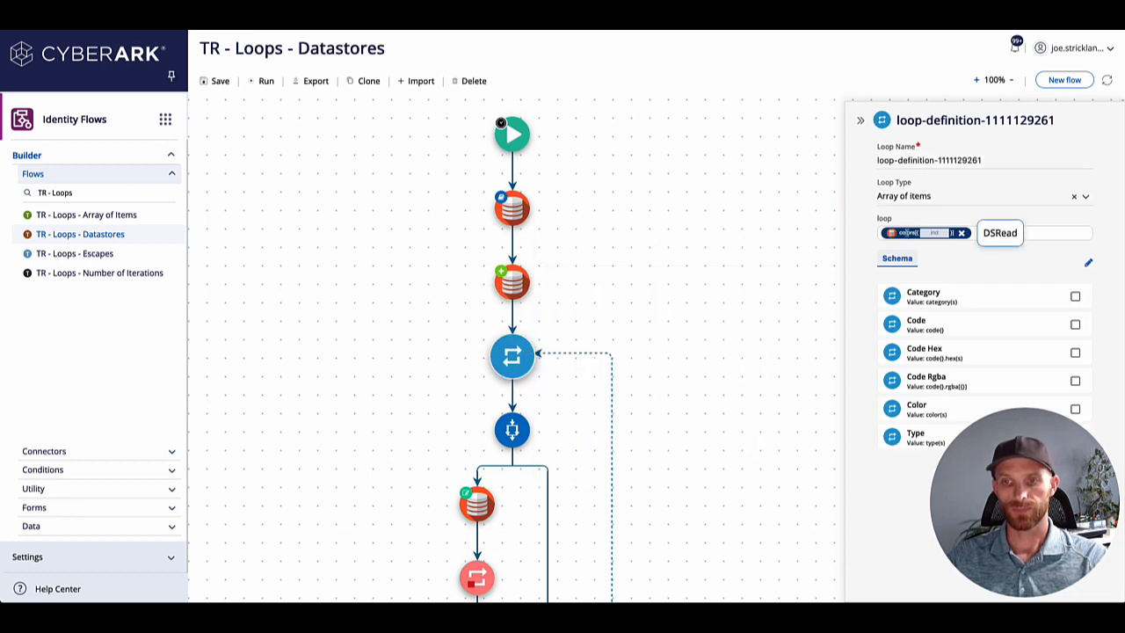
{"action": "mouse_move", "coordinate": [512, 432]}
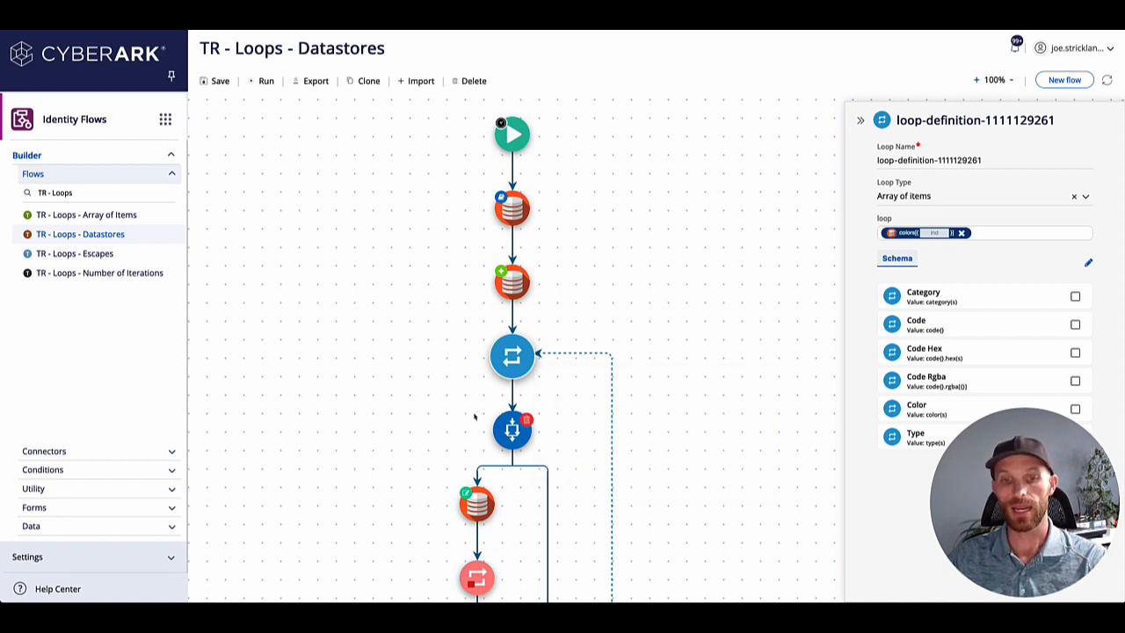
{"action": "scroll", "coordinate": [492, 412], "scroll_direction": "down", "scroll_amount": 2}
{"action": "mouse_move", "coordinate": [483, 346]}
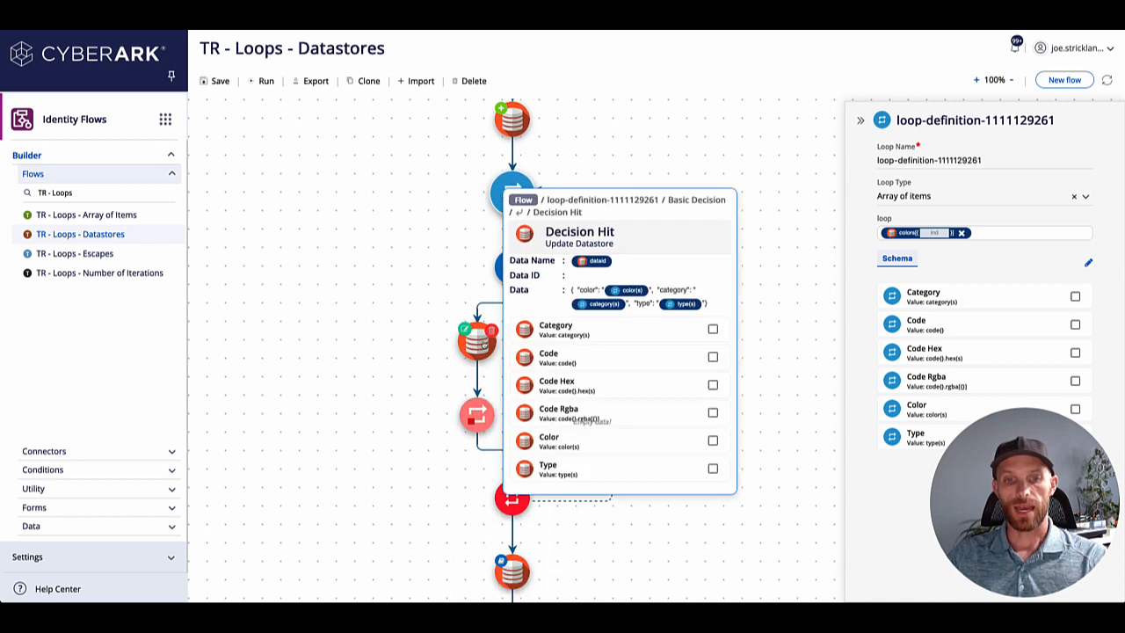
{"action": "left_click", "coordinate": [481, 345]}
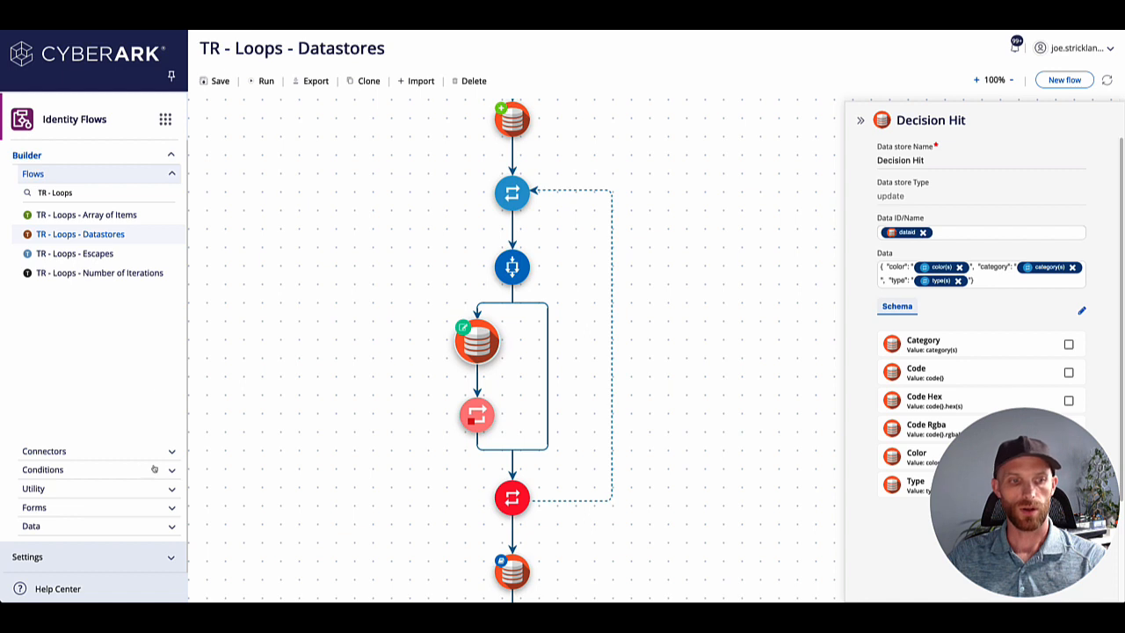
Add an Update datastore directly after Decision Hit and set its Data ID/Name to Array Placeholder's Data ID.
{"action": "left_click", "coordinate": [171, 524]}
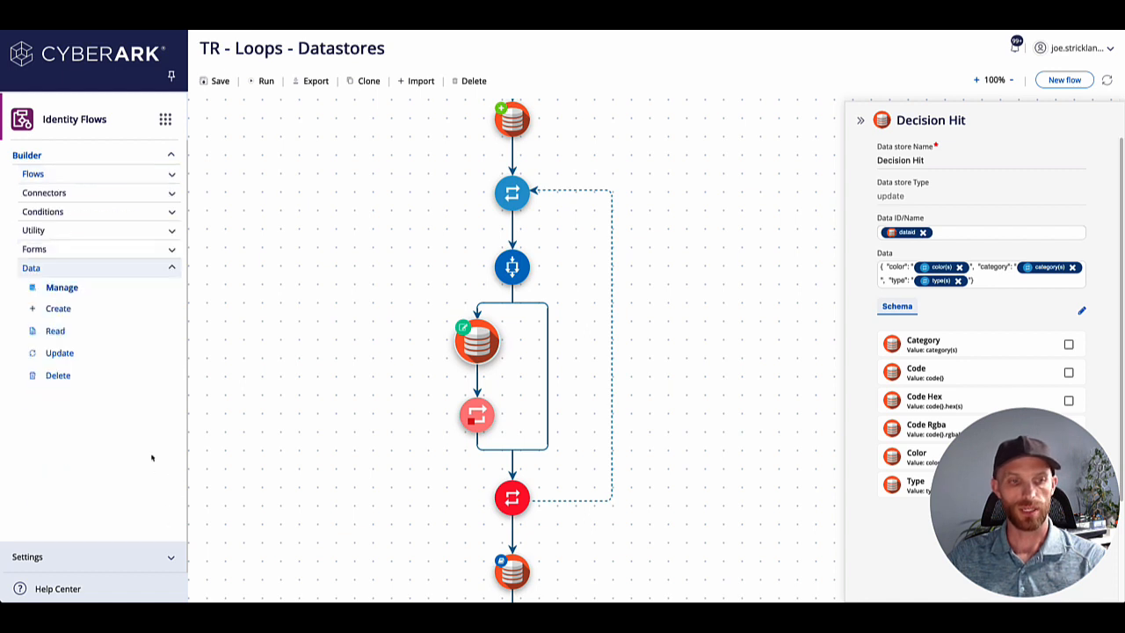
{"action": "left_click_drag", "start_coordinate": [58, 351], "coordinate": [447, 374]}
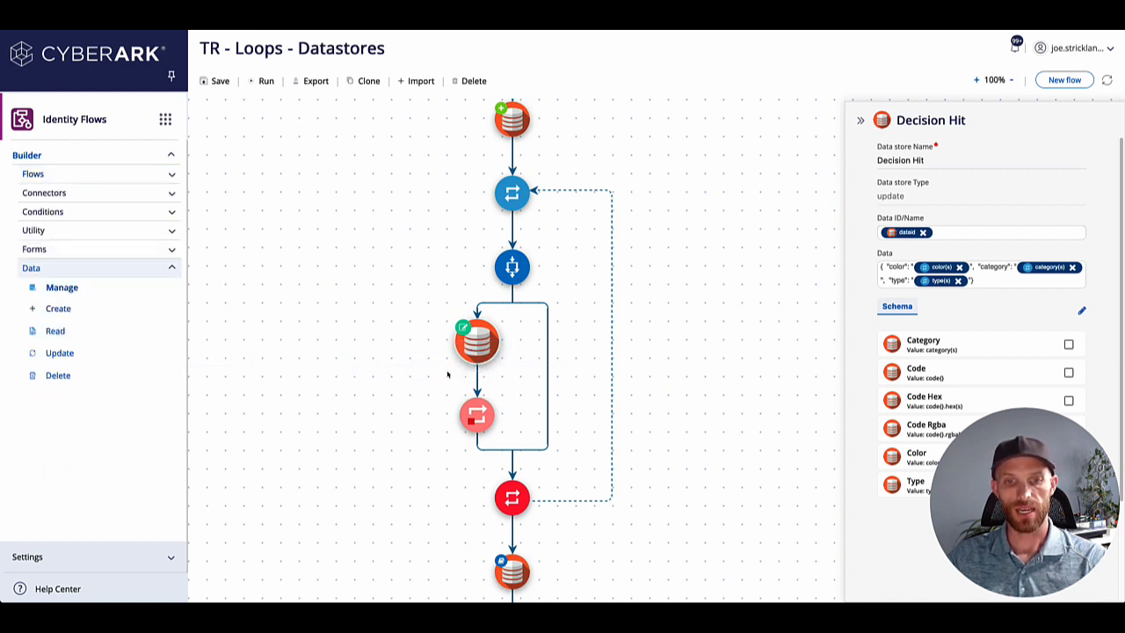
{"action": "left_click_drag", "start_coordinate": [105, 357], "coordinate": [483, 380]}
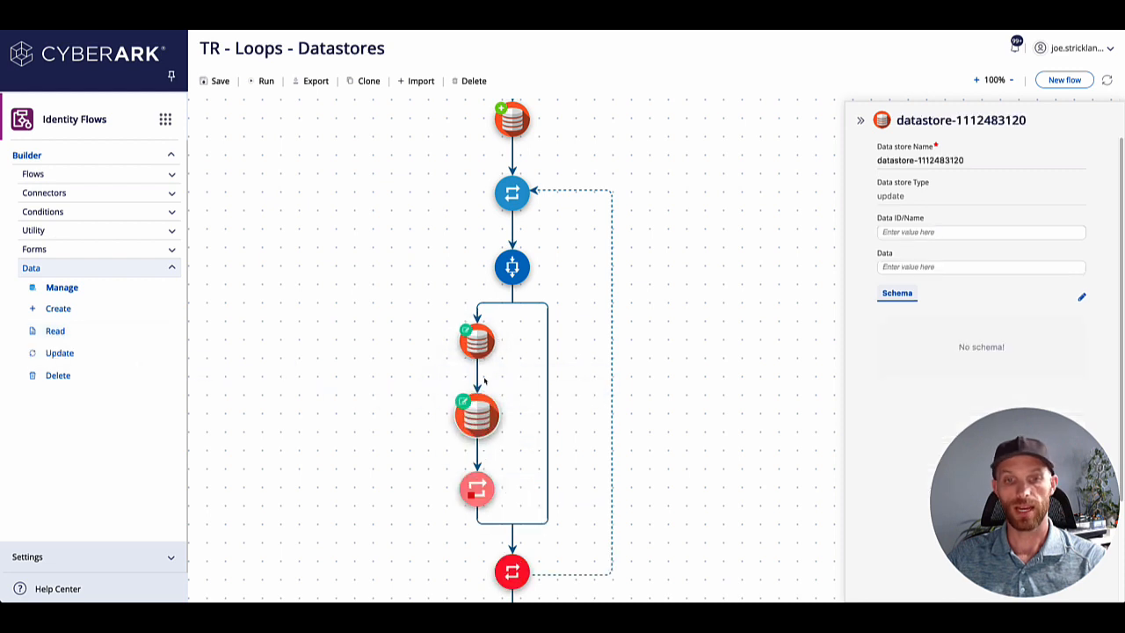
{"action": "left_click", "coordinate": [921, 232]}
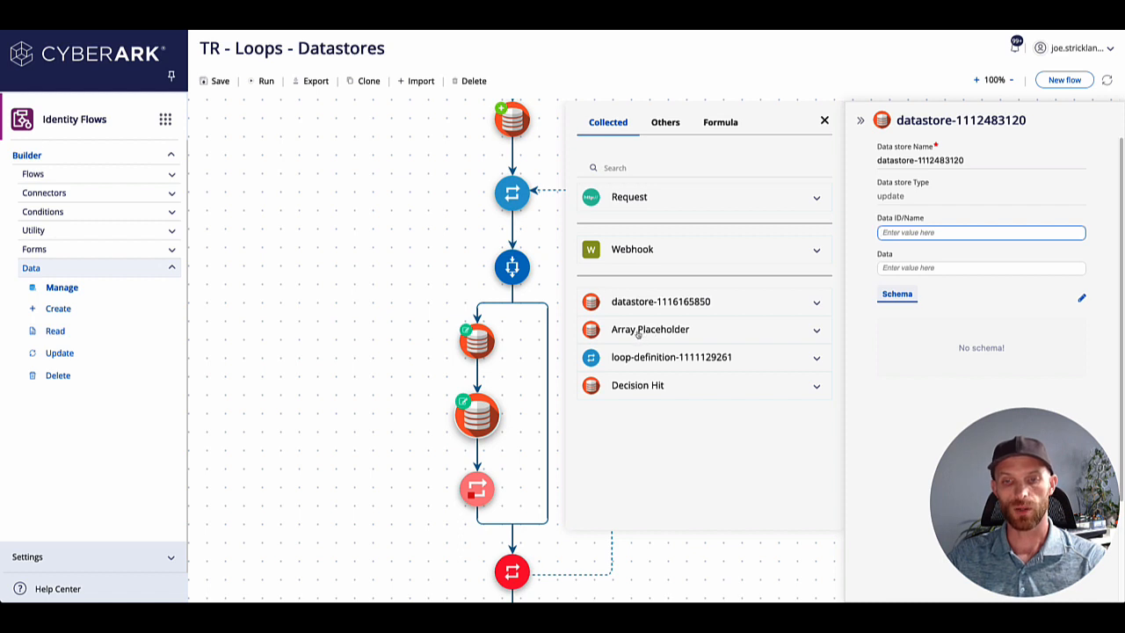
{"action": "left_click", "coordinate": [639, 332]}
{"action": "left_click", "coordinate": [642, 373]}
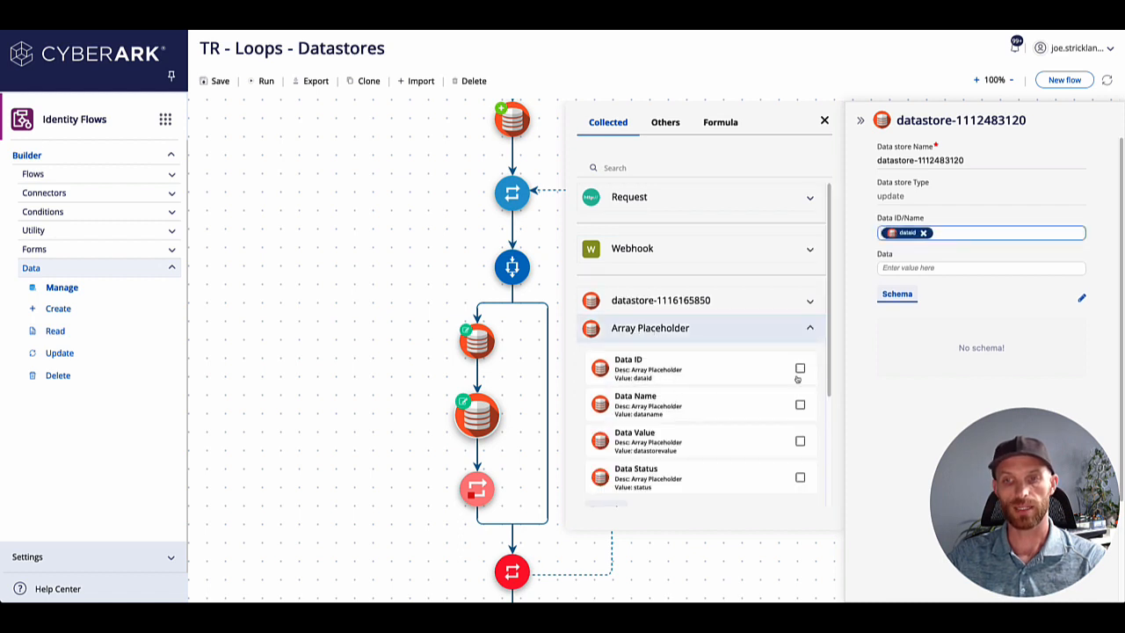
{"action": "left_click", "coordinate": [824, 121]}
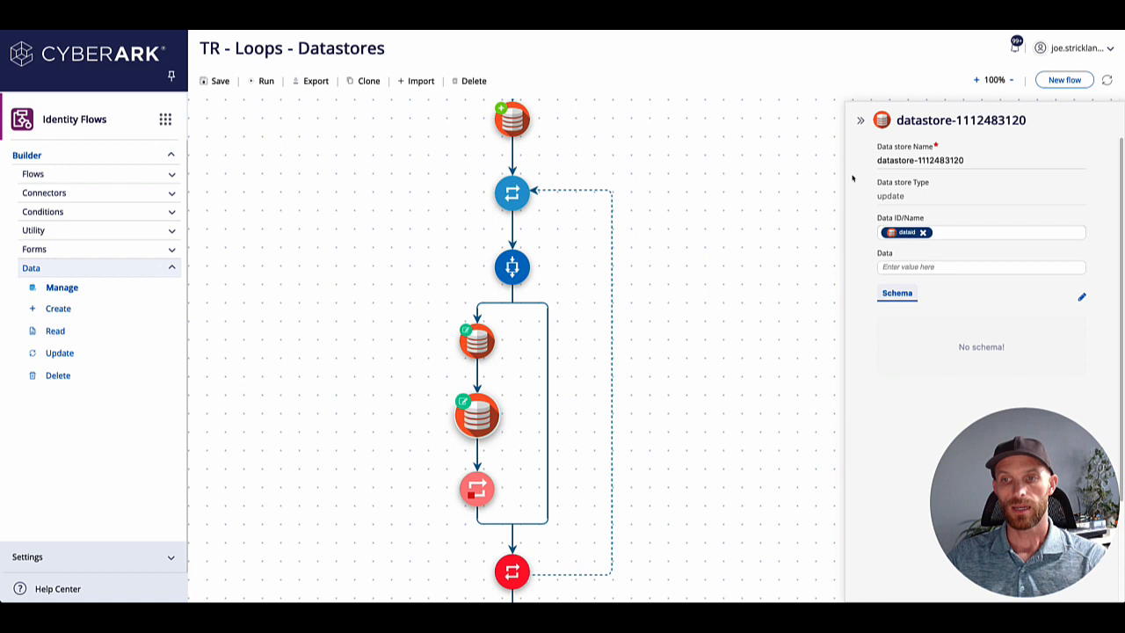
Set the new Update datastore's Data to the loop definition's Category value inside curly braces.
{"action": "left_click", "coordinate": [927, 267]}
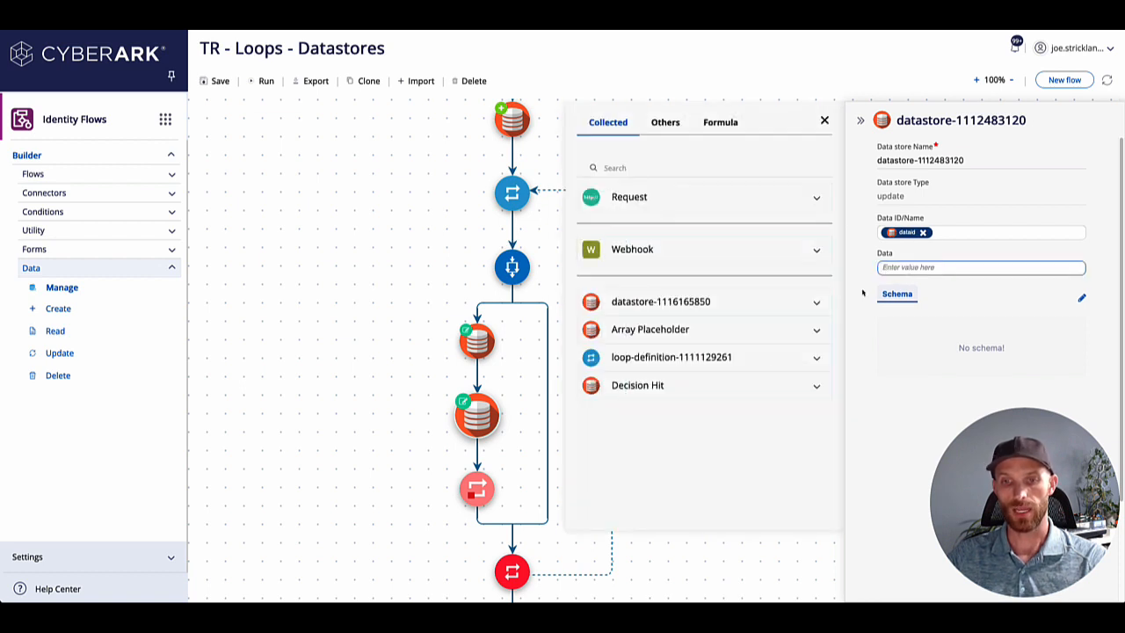
{"action": "left_click", "coordinate": [773, 358]}
{"action": "scroll", "coordinate": [723, 393], "scroll_direction": "down", "scroll_amount": 3}
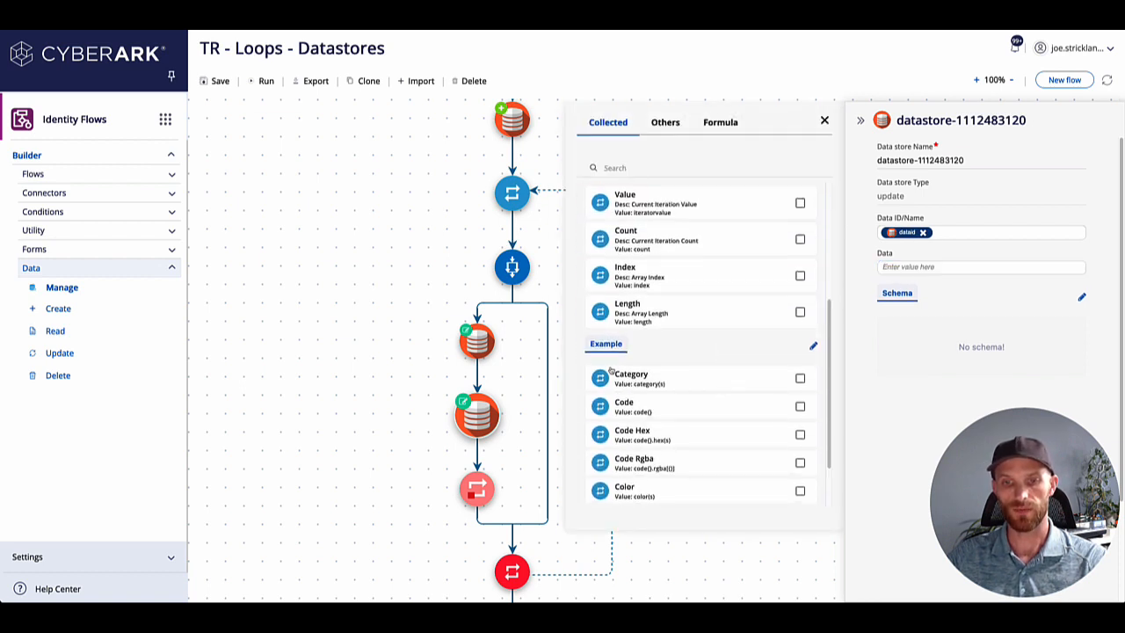
{"action": "left_click", "coordinate": [893, 268]}
{"action": "type", "text": "{"}
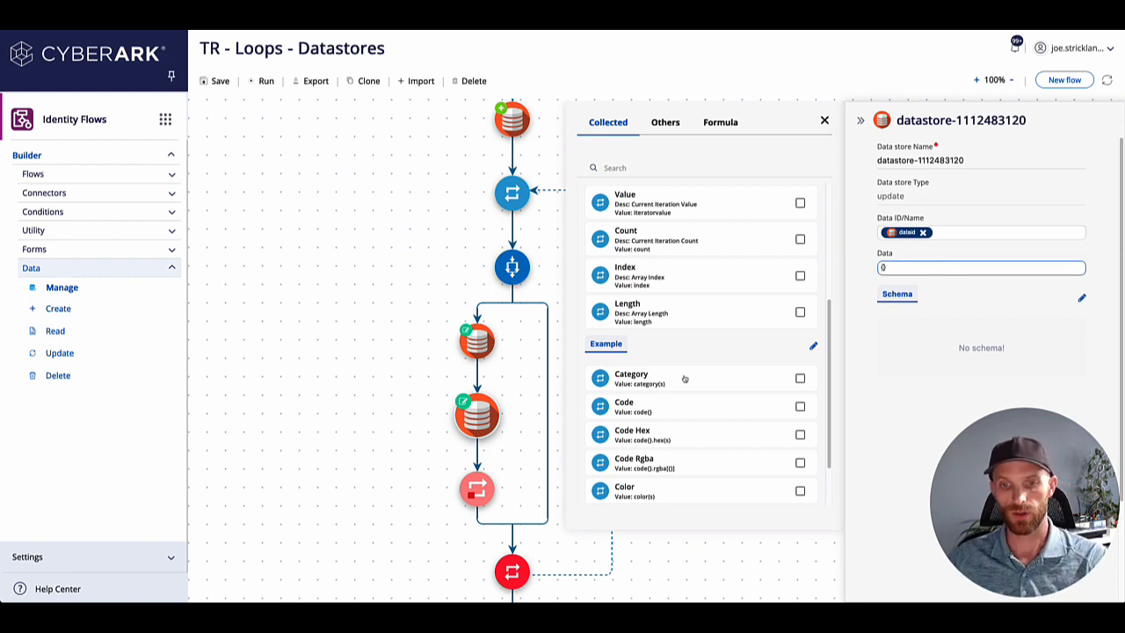
{"action": "left_click", "coordinate": [726, 374]}
{"action": "left_click", "coordinate": [824, 120]}
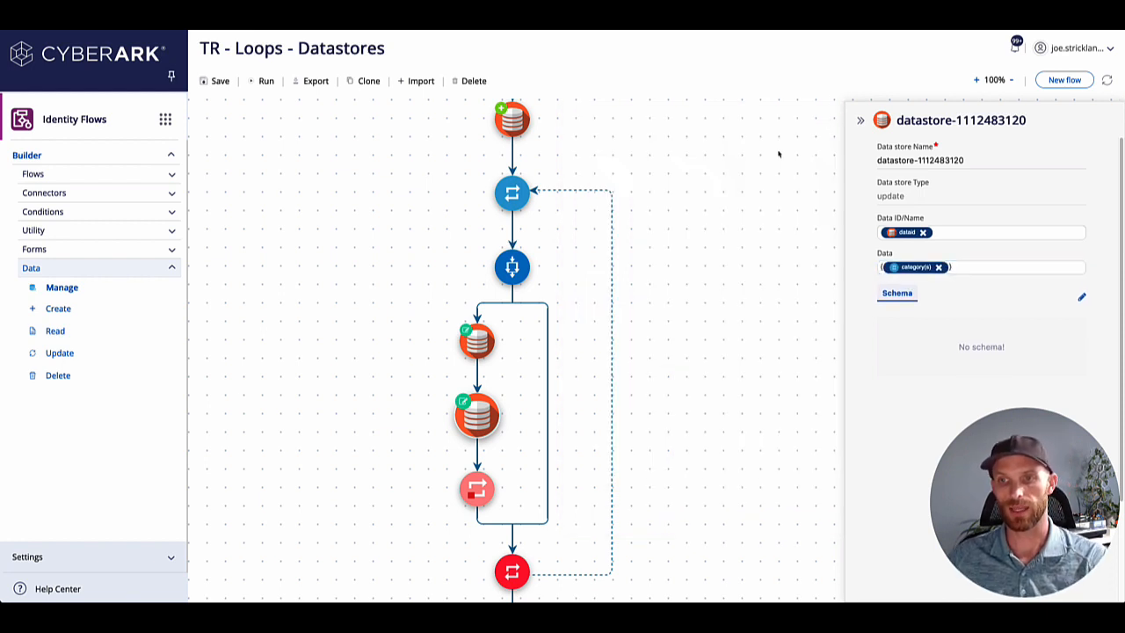
Delete the extra Update datastore placed after Decision Hit.
{"action": "left_click", "coordinate": [494, 403]}
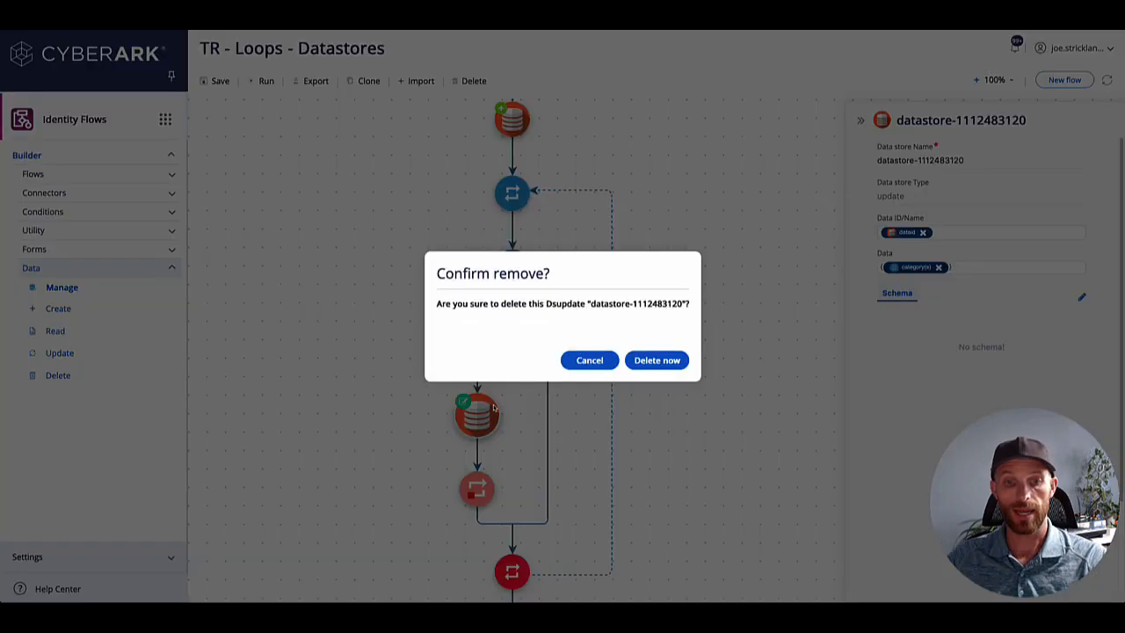
{"action": "left_click", "coordinate": [663, 361]}
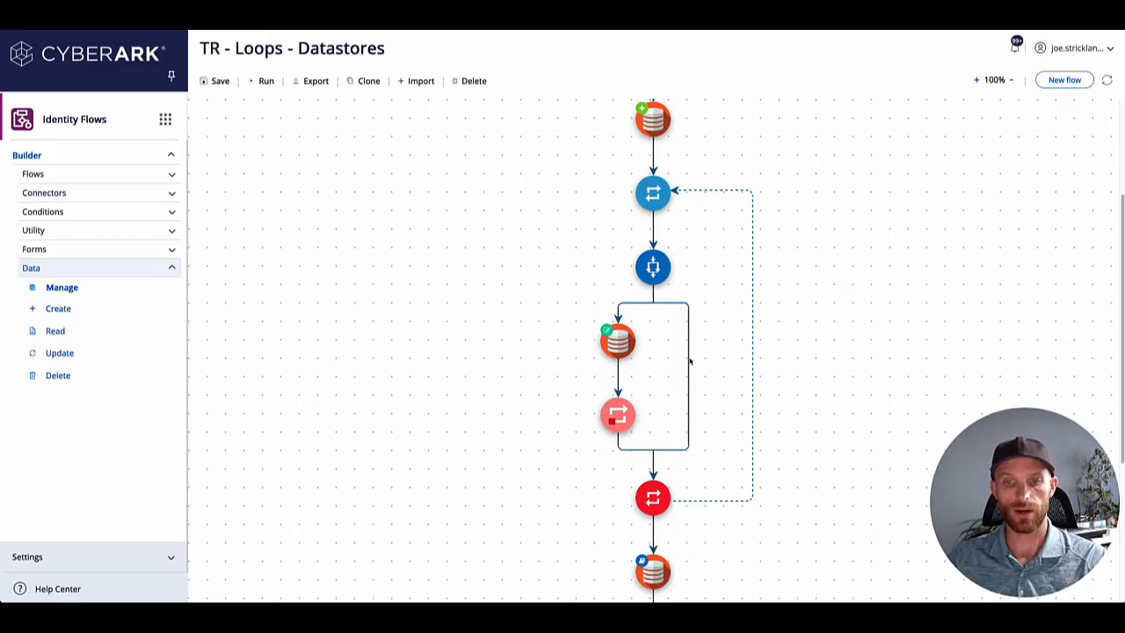
Reopen the Decision Hit datastore and review its Data ID/Name mapping and the collected values available for it.
{"action": "left_click", "coordinate": [615, 351]}
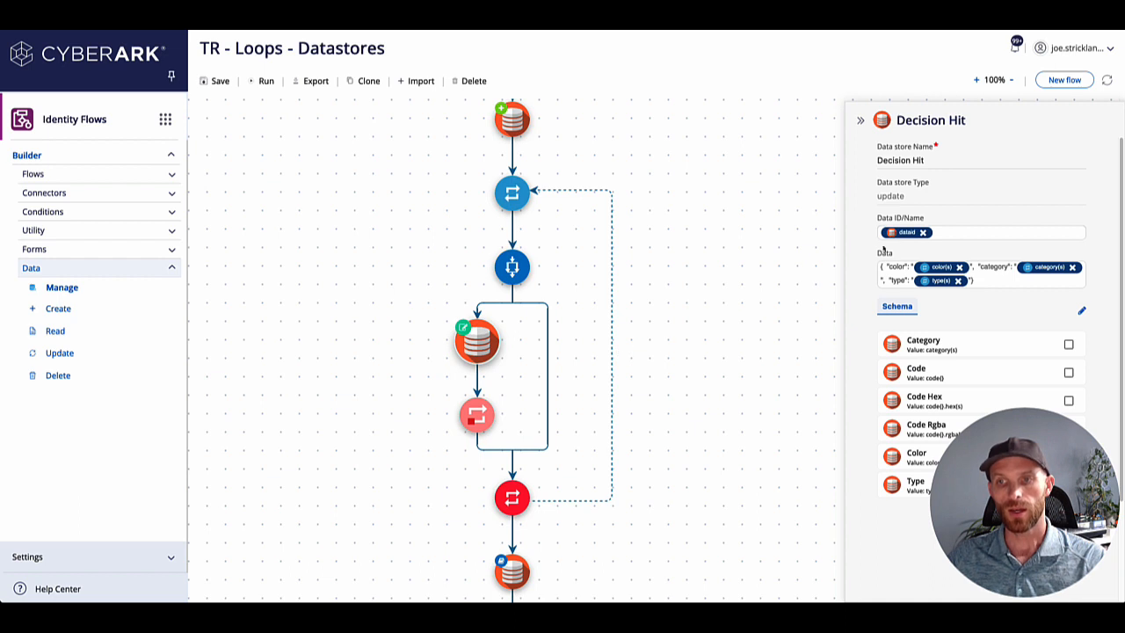
{"action": "left_click", "coordinate": [928, 233]}
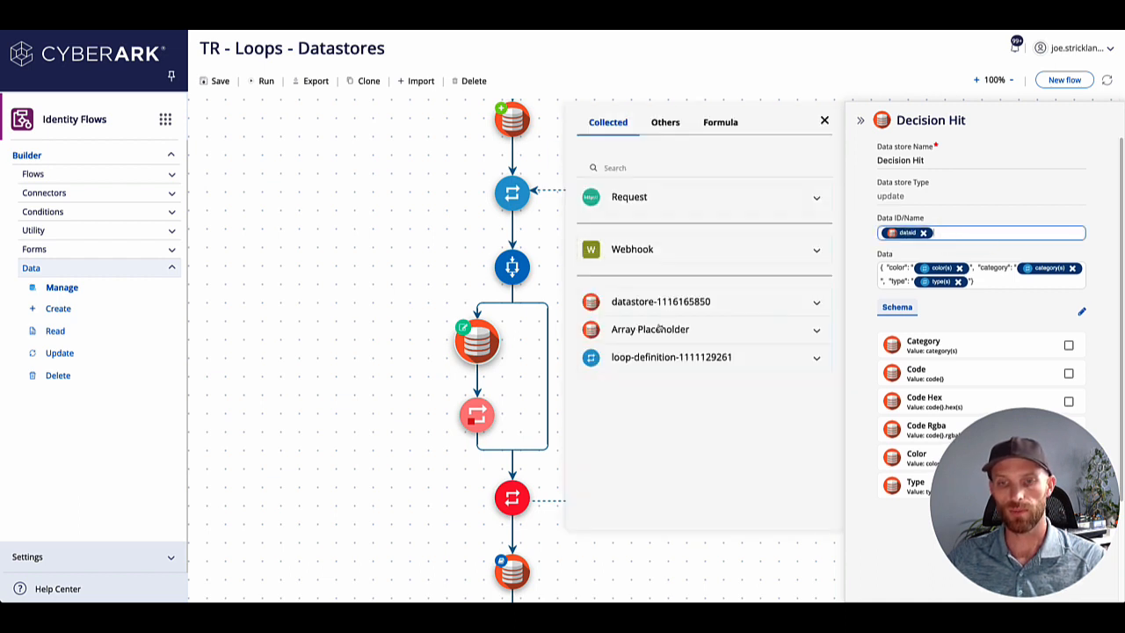
{"action": "left_click", "coordinate": [954, 305]}
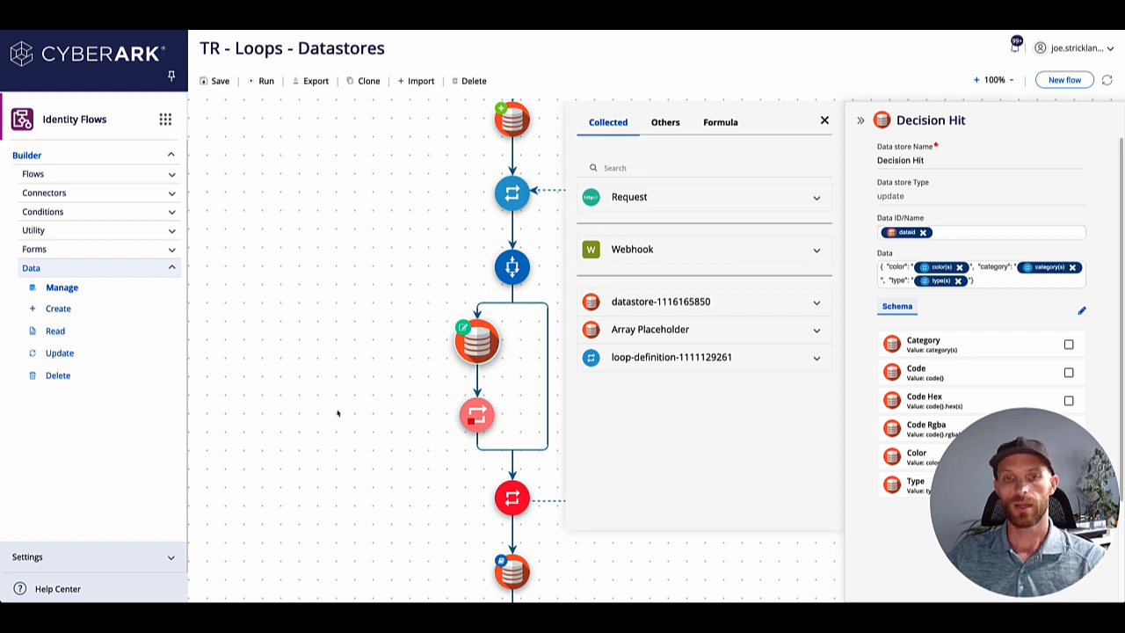
{"action": "left_click", "coordinate": [824, 121]}
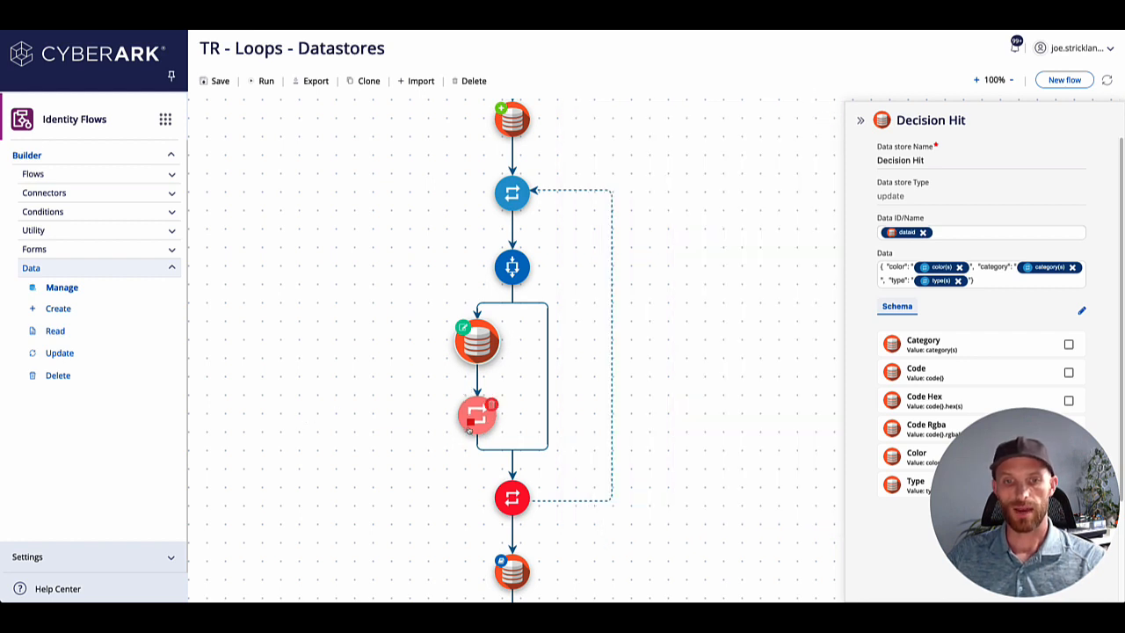
Review the rest of the flow from the Decision Hit datastore through the loop end to the final read datastore.
{"action": "scroll", "coordinate": [469, 423], "scroll_direction": "down", "scroll_amount": 1}
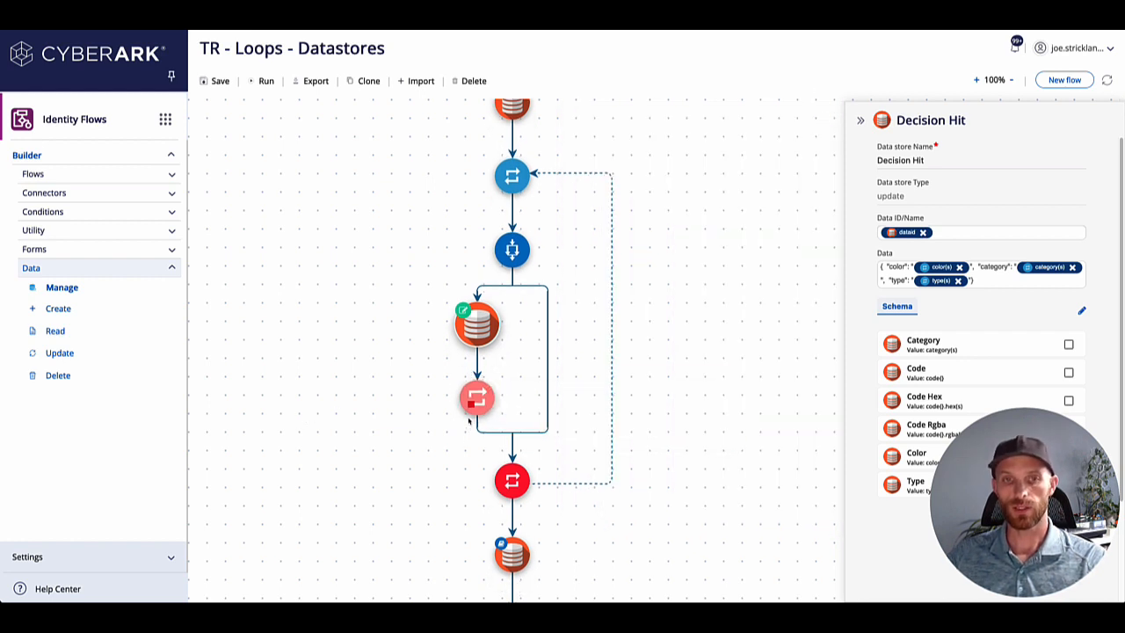
{"action": "mouse_move", "coordinate": [467, 328]}
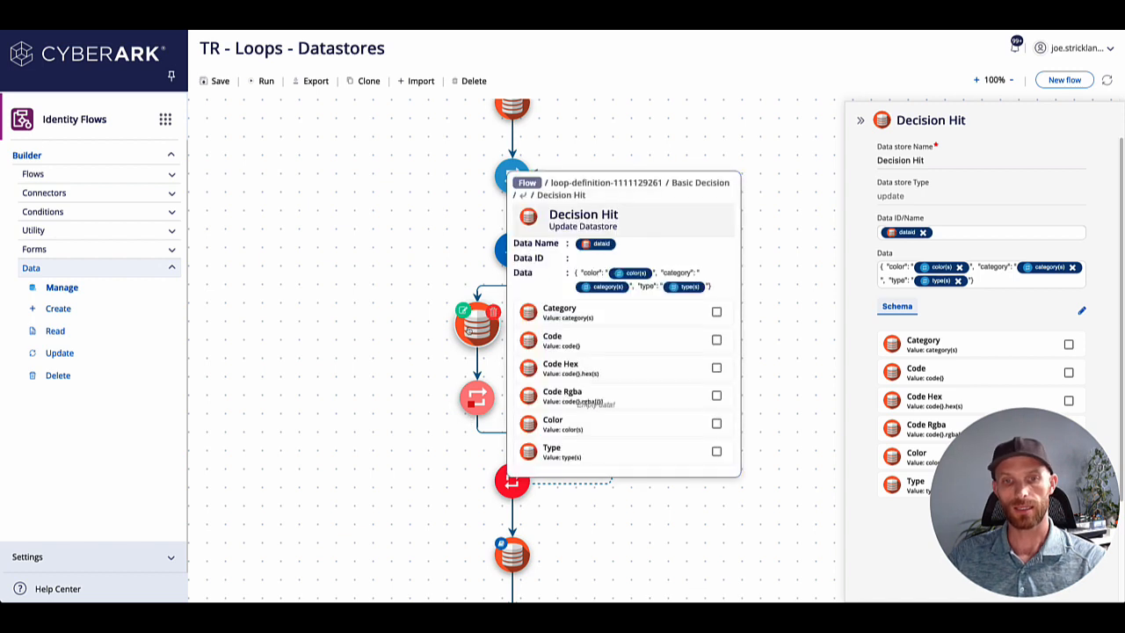
{"action": "scroll", "coordinate": [446, 328], "scroll_direction": "down", "scroll_amount": 10}
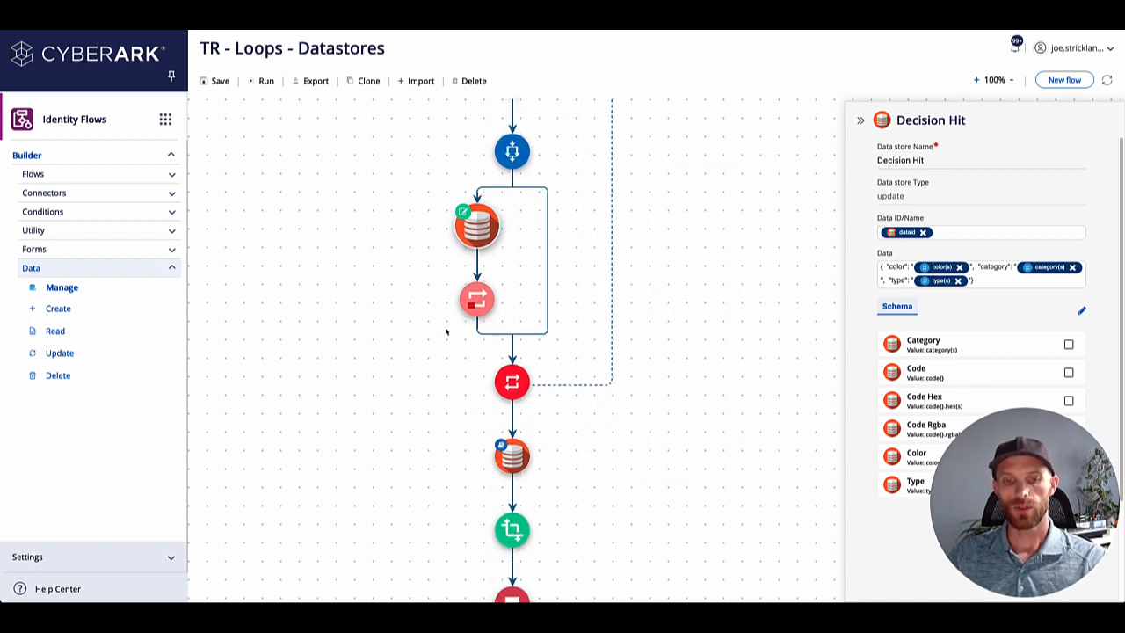
{"action": "mouse_move", "coordinate": [514, 376]}
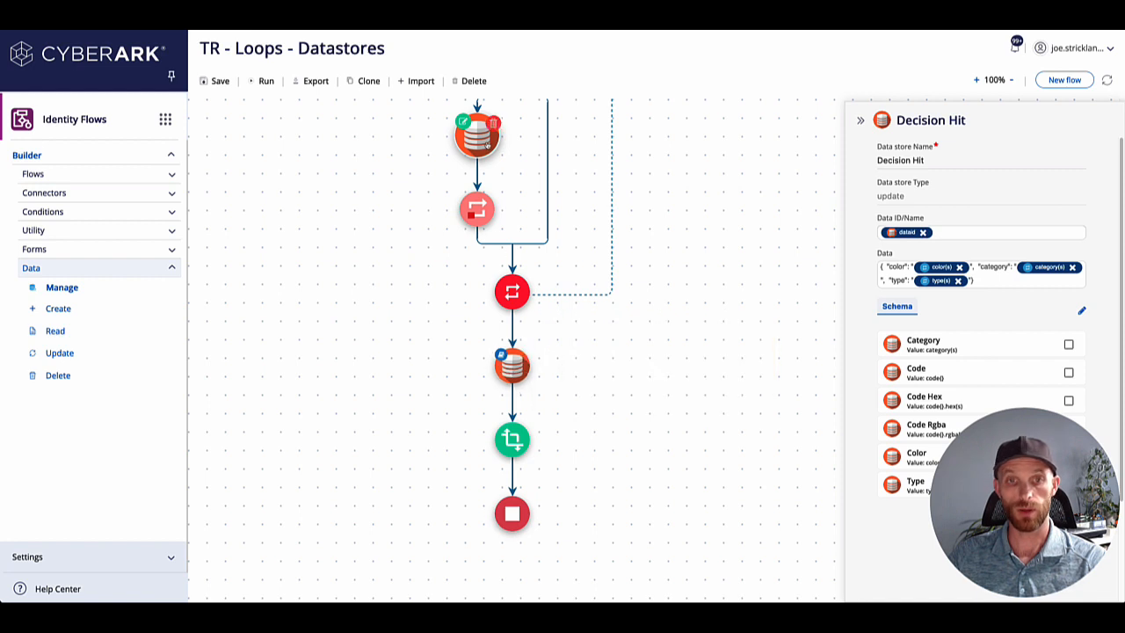
{"action": "mouse_move", "coordinate": [486, 143]}
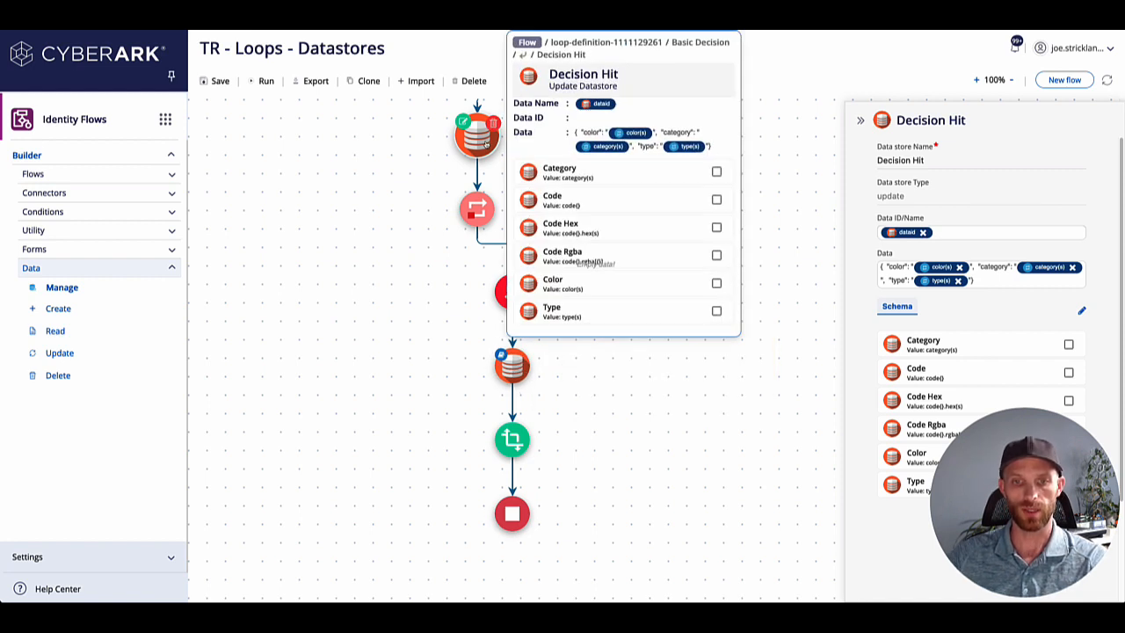
{"action": "mouse_move", "coordinate": [503, 373]}
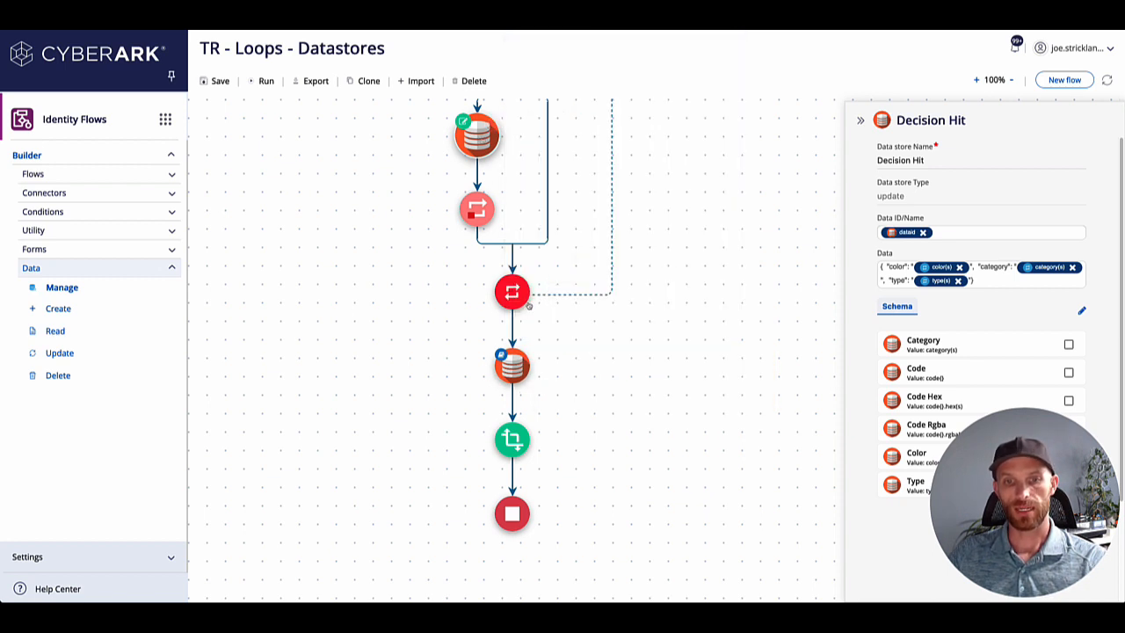
{"action": "left_click", "coordinate": [514, 367]}
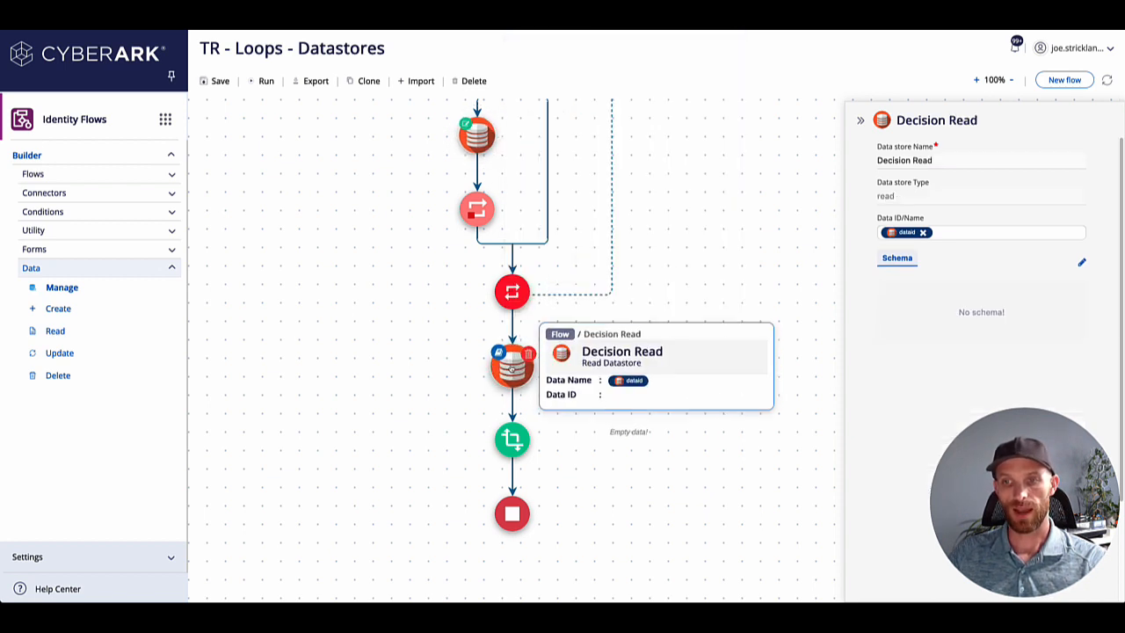
{"action": "mouse_move", "coordinate": [908, 234]}
{"action": "left_click", "coordinate": [945, 232]}
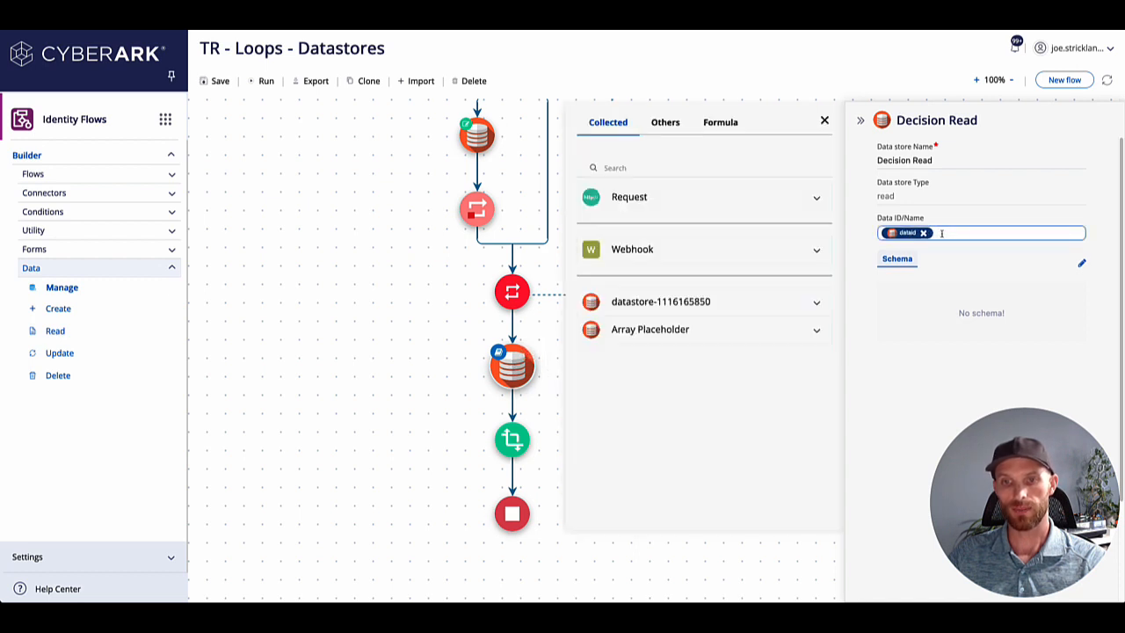
{"action": "left_click", "coordinate": [817, 303]}
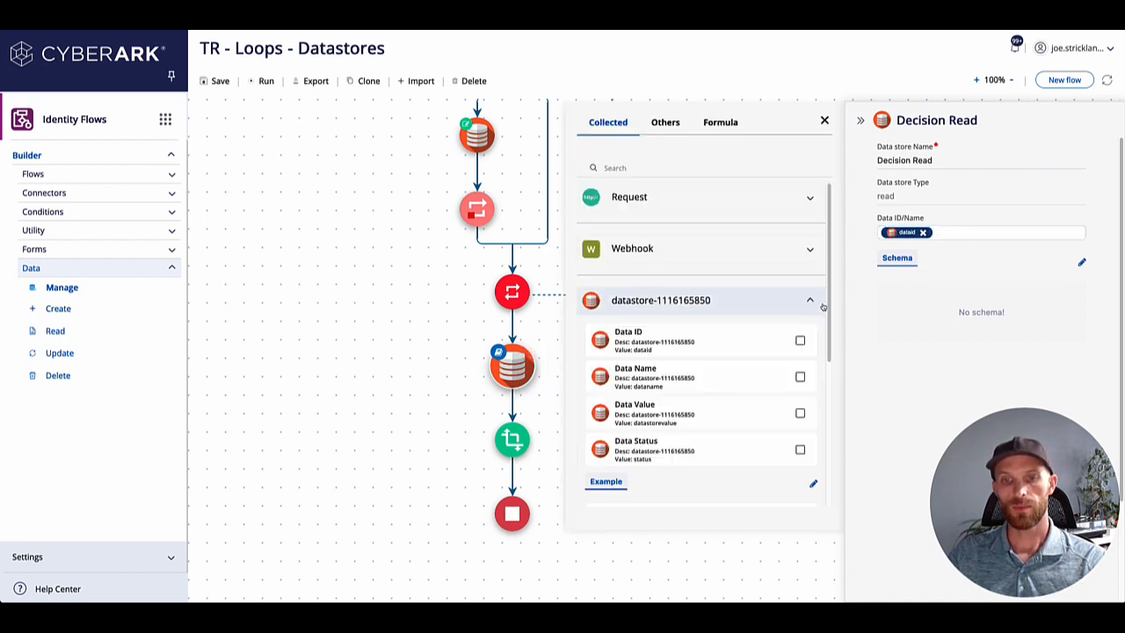
Review the Decision Hit update data and the JsonDecode transform that follows the Decision Read datastore.
{"action": "left_click", "coordinate": [480, 139]}
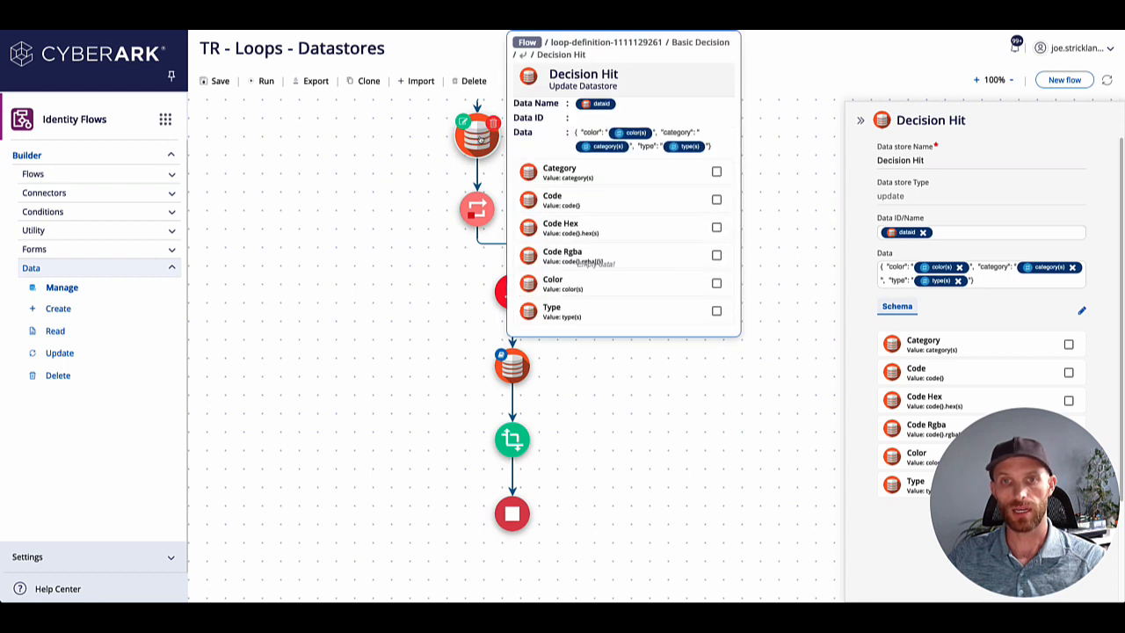
{"action": "scroll", "coordinate": [416, 220], "scroll_direction": "down", "scroll_amount": 1}
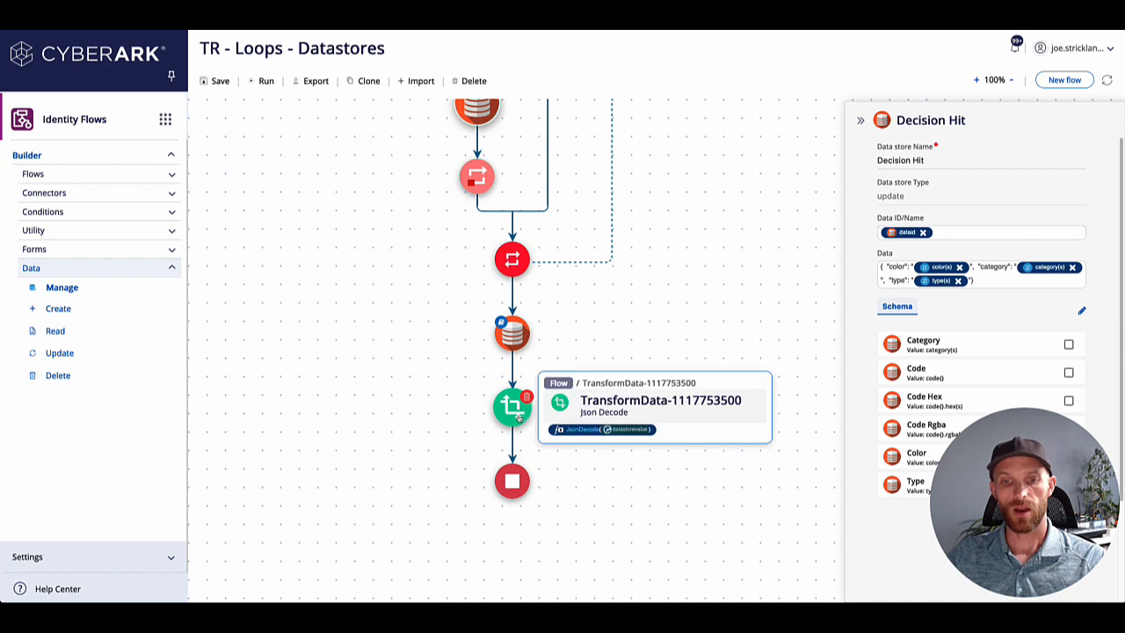
{"action": "left_click", "coordinate": [517, 418]}
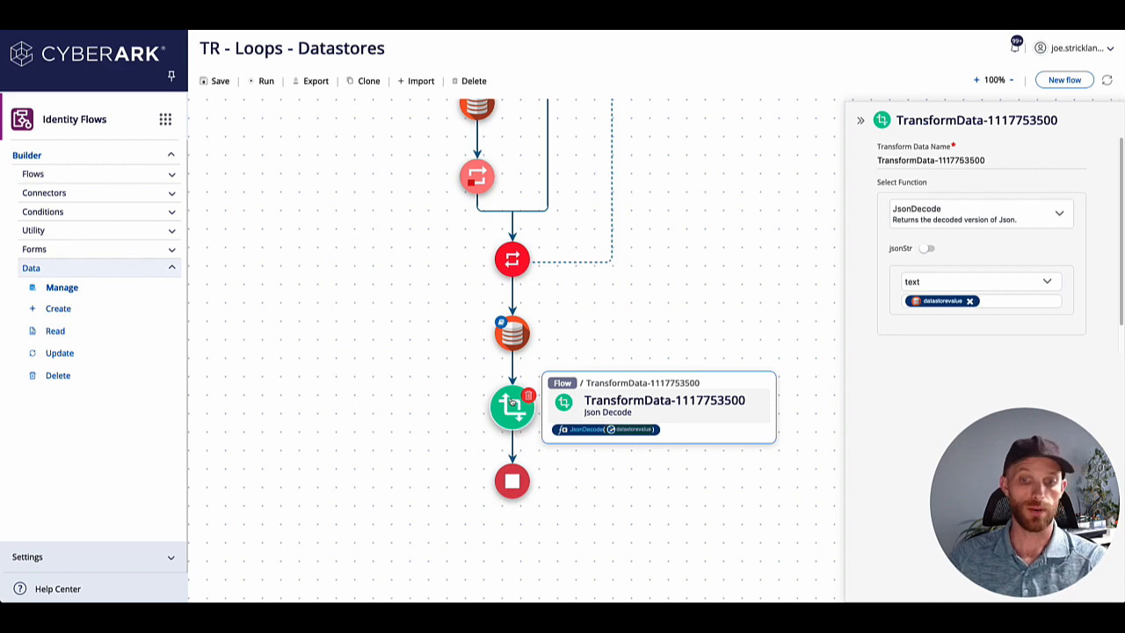
{"action": "mouse_move", "coordinate": [511, 343]}
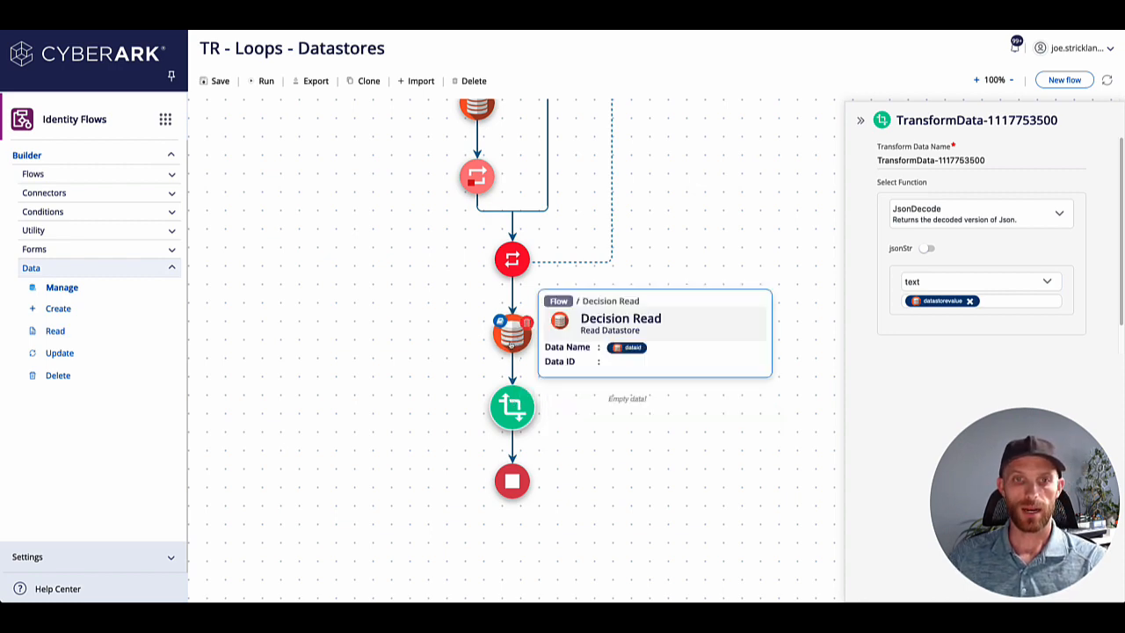
Run the flow and recheck the data and schema of the Decision Hit datastore inside the loop.
{"action": "left_click", "coordinate": [260, 81]}
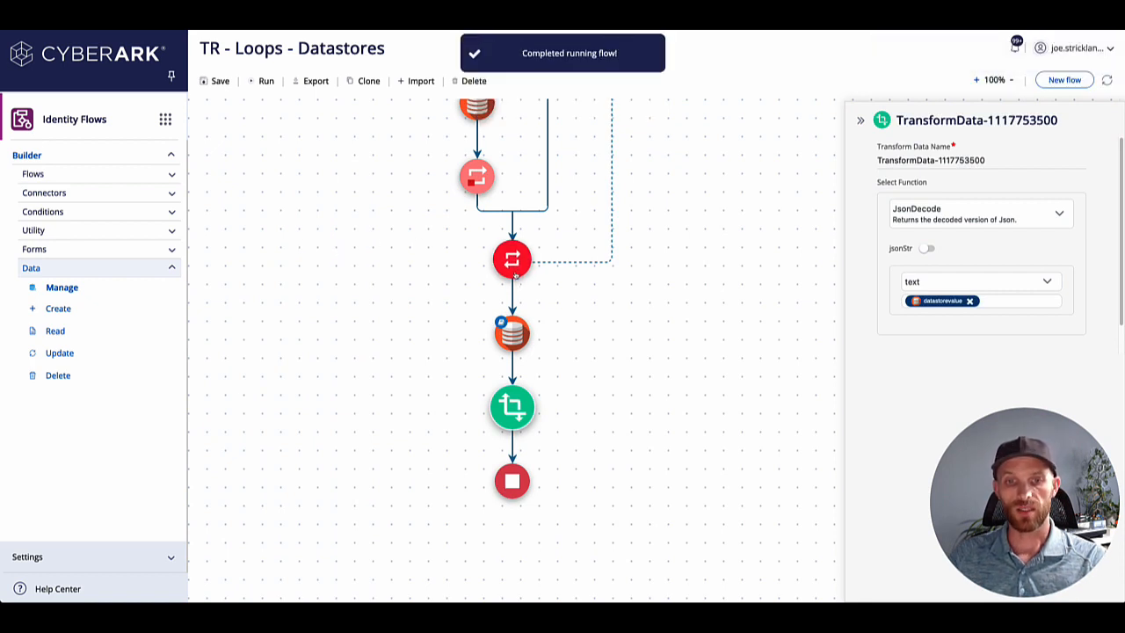
{"action": "mouse_move", "coordinate": [515, 275]}
{"action": "scroll", "coordinate": [492, 185], "scroll_direction": "up", "scroll_amount": 3}
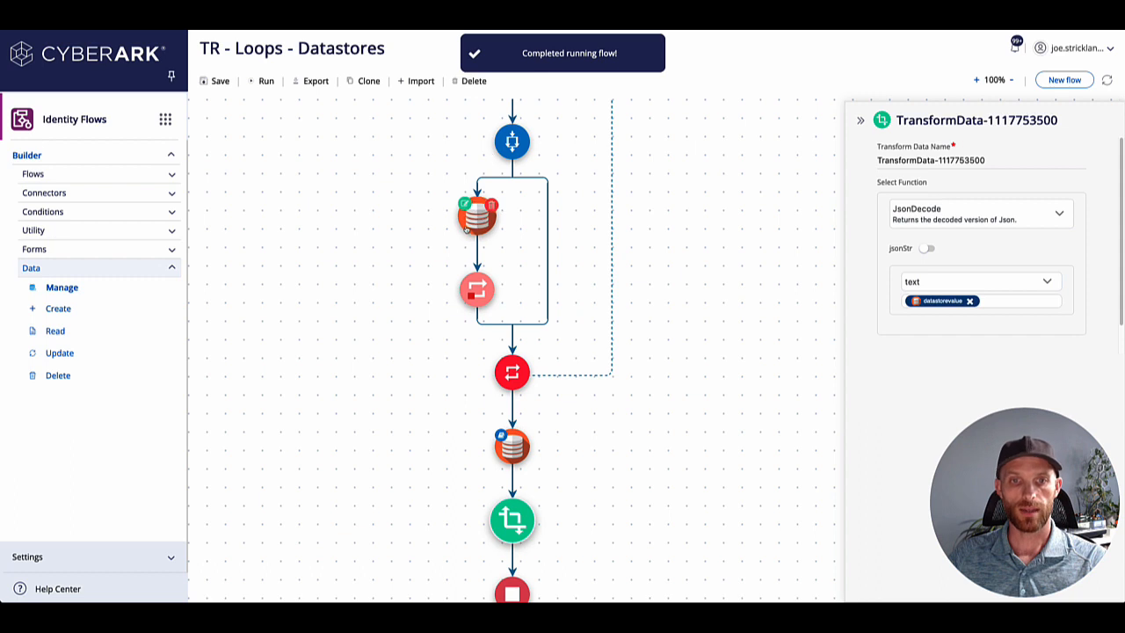
{"action": "left_click", "coordinate": [468, 226]}
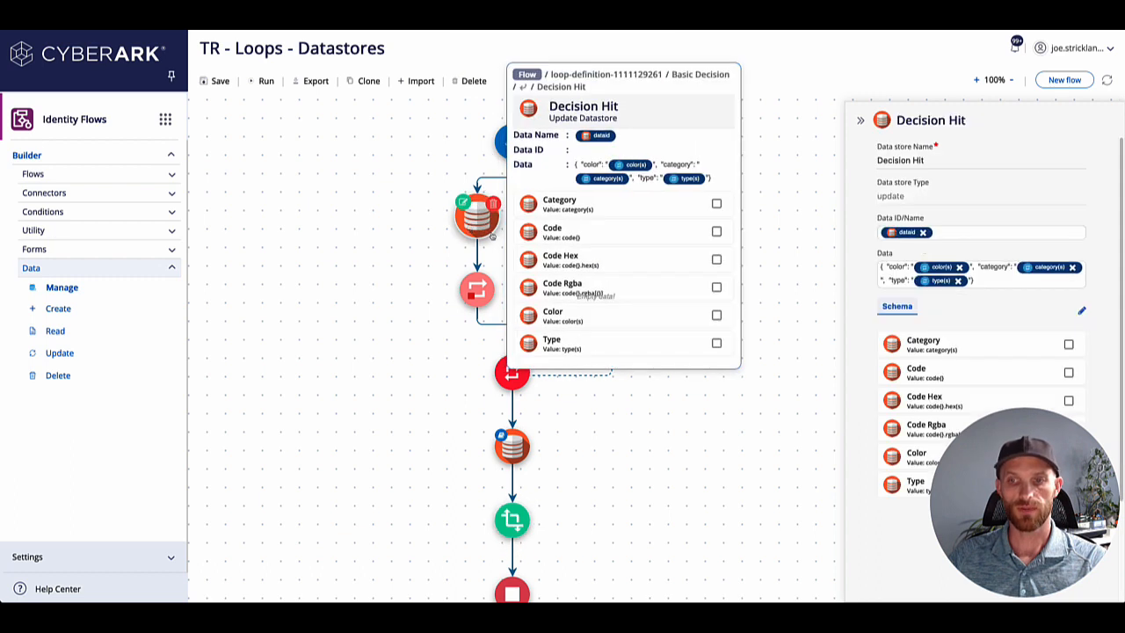
{"action": "scroll", "coordinate": [868, 289], "scroll_direction": "down", "scroll_amount": 1}
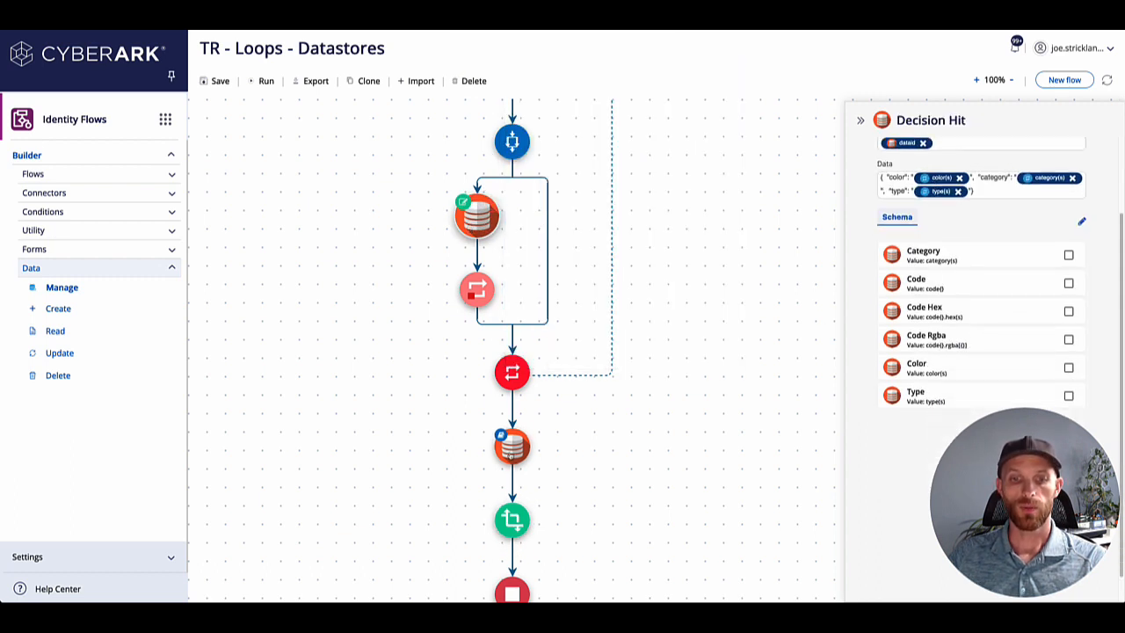
{"action": "mouse_move", "coordinate": [511, 523]}
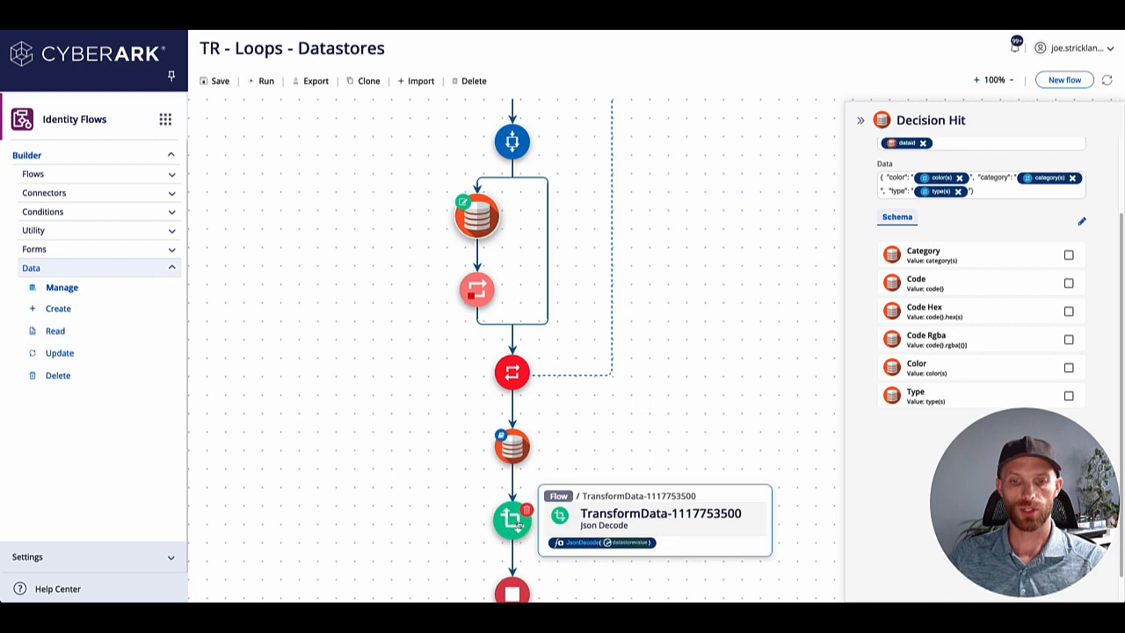
{"action": "left_click", "coordinate": [1016, 47]}
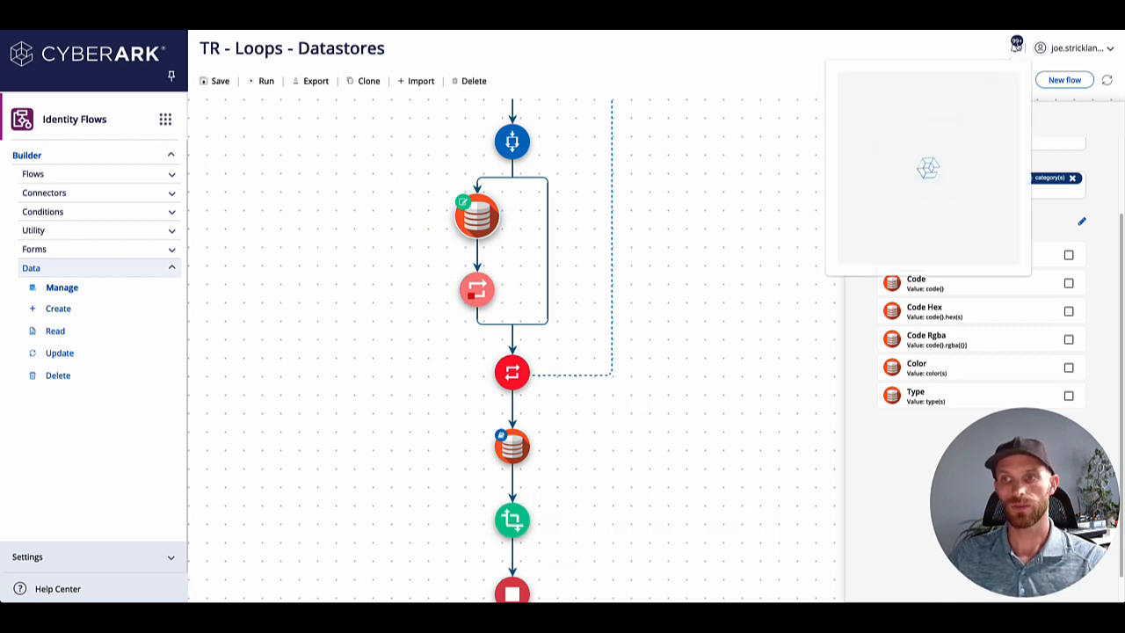
{"action": "left_click", "coordinate": [931, 93]}
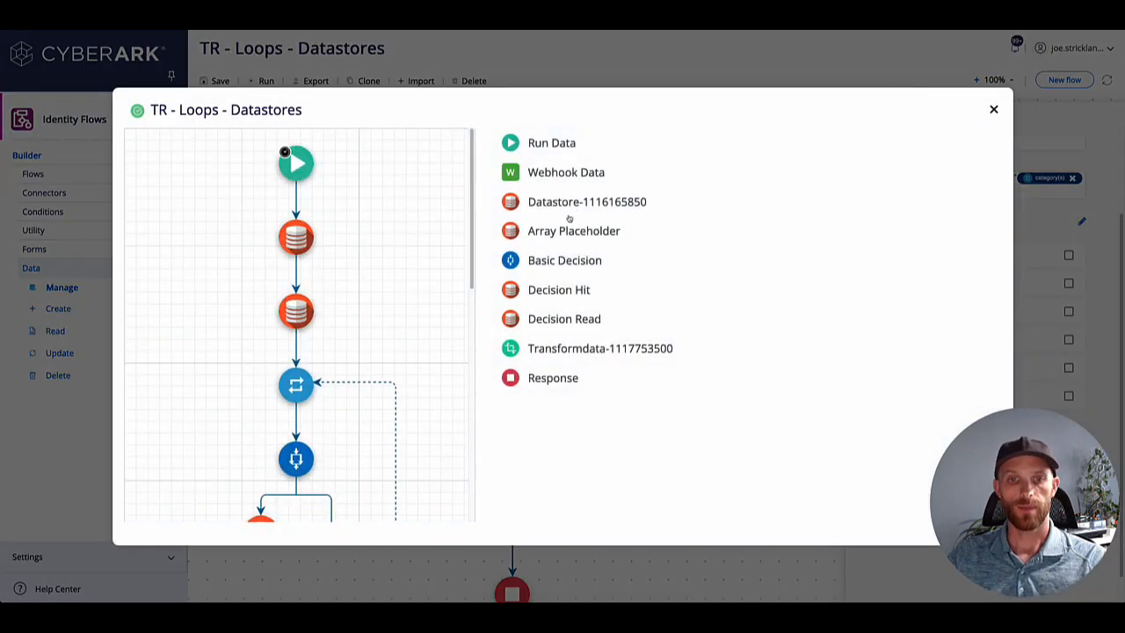
{"action": "left_click", "coordinate": [562, 230]}
{"action": "left_click", "coordinate": [525, 253]}
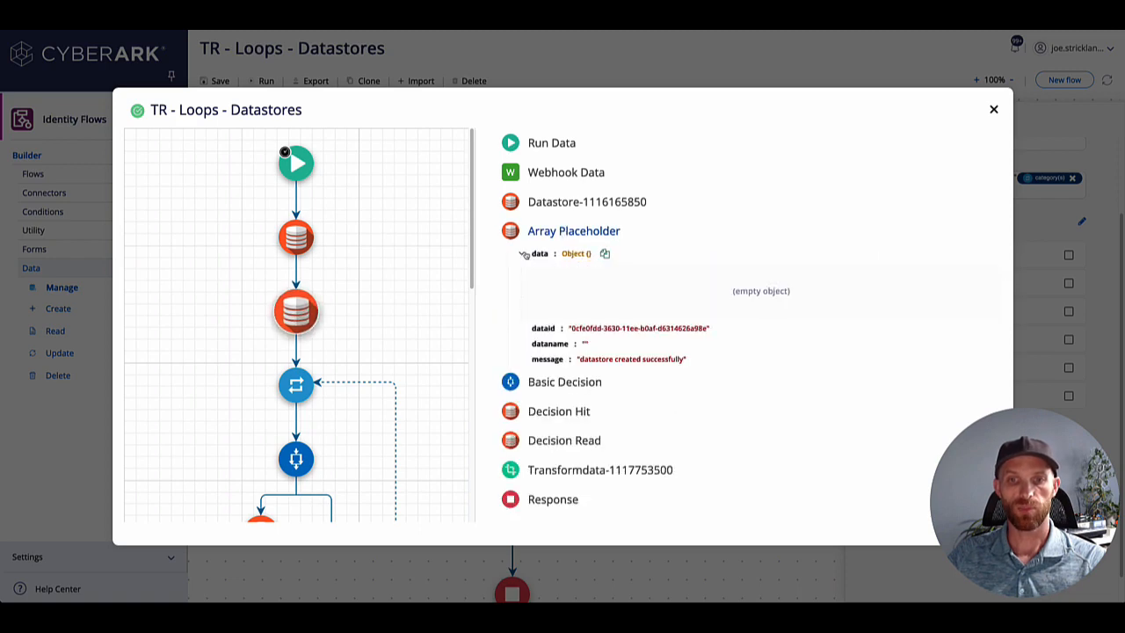
{"action": "left_click", "coordinate": [571, 203]}
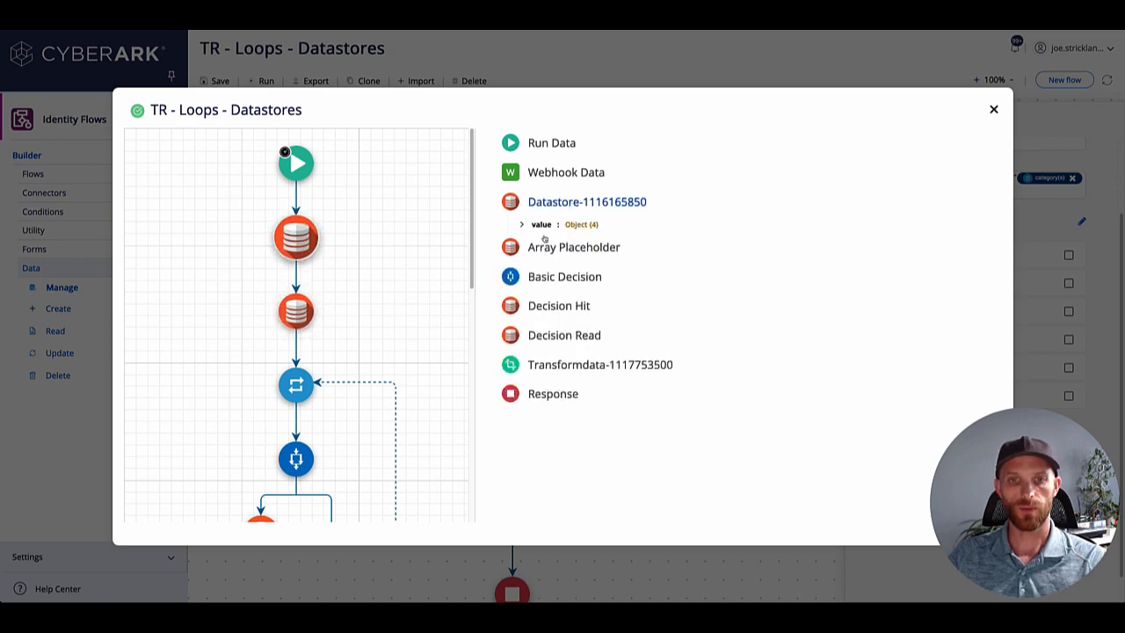
{"action": "left_click", "coordinate": [537, 239]}
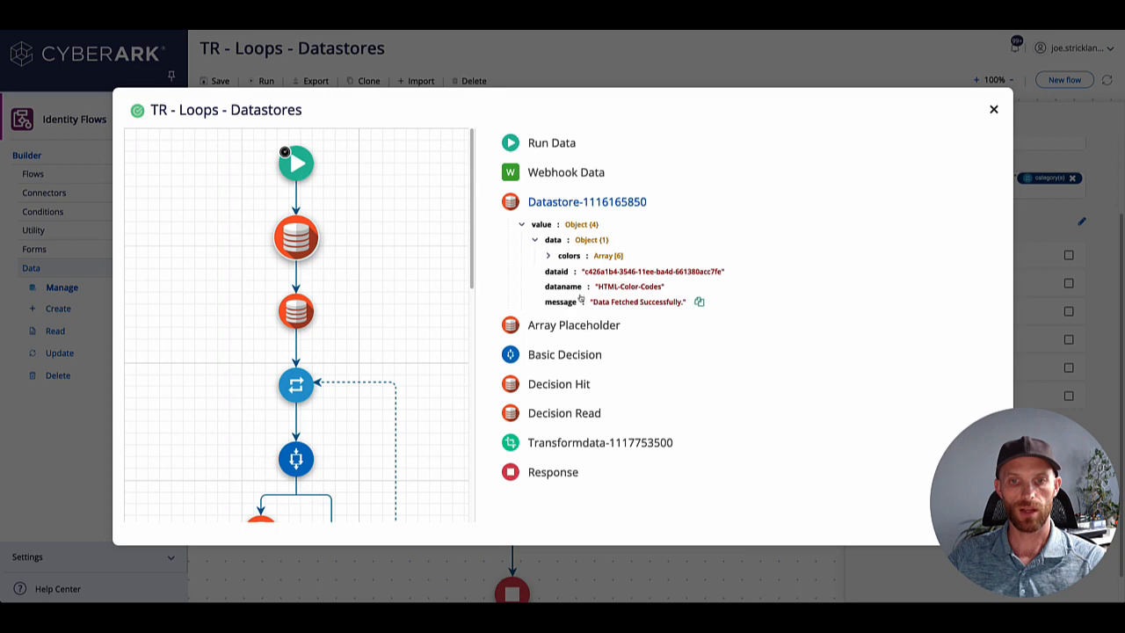
Inspect entry 1 of the Basic Decision results, including its chosen path and condition configuration.
{"action": "left_click", "coordinate": [563, 359]}
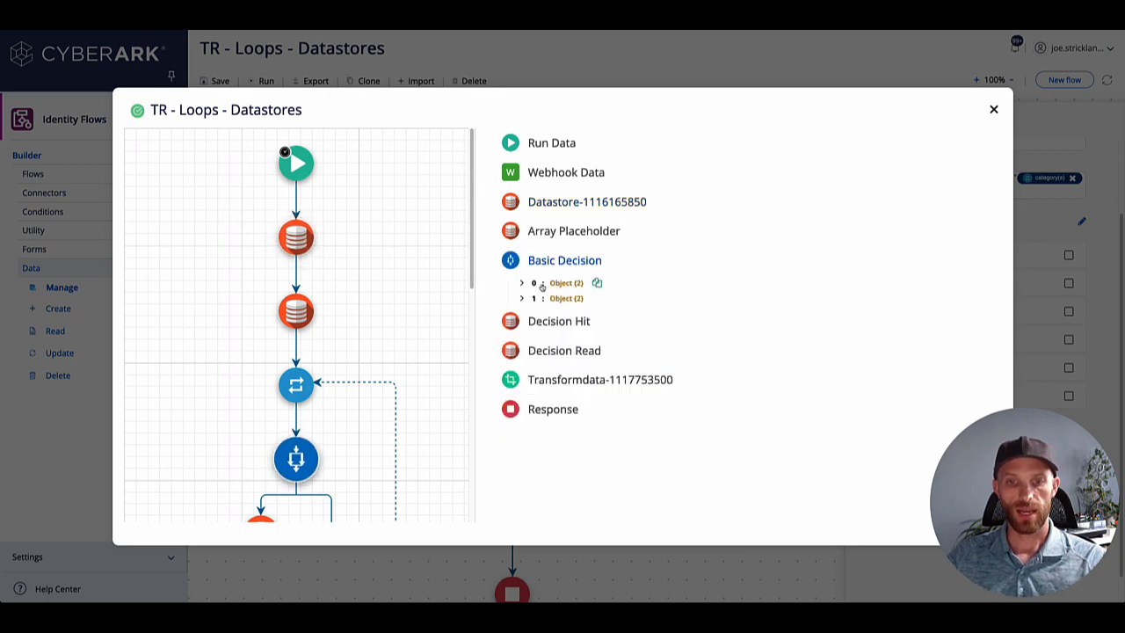
{"action": "left_click", "coordinate": [532, 297]}
{"action": "left_click", "coordinate": [571, 328]}
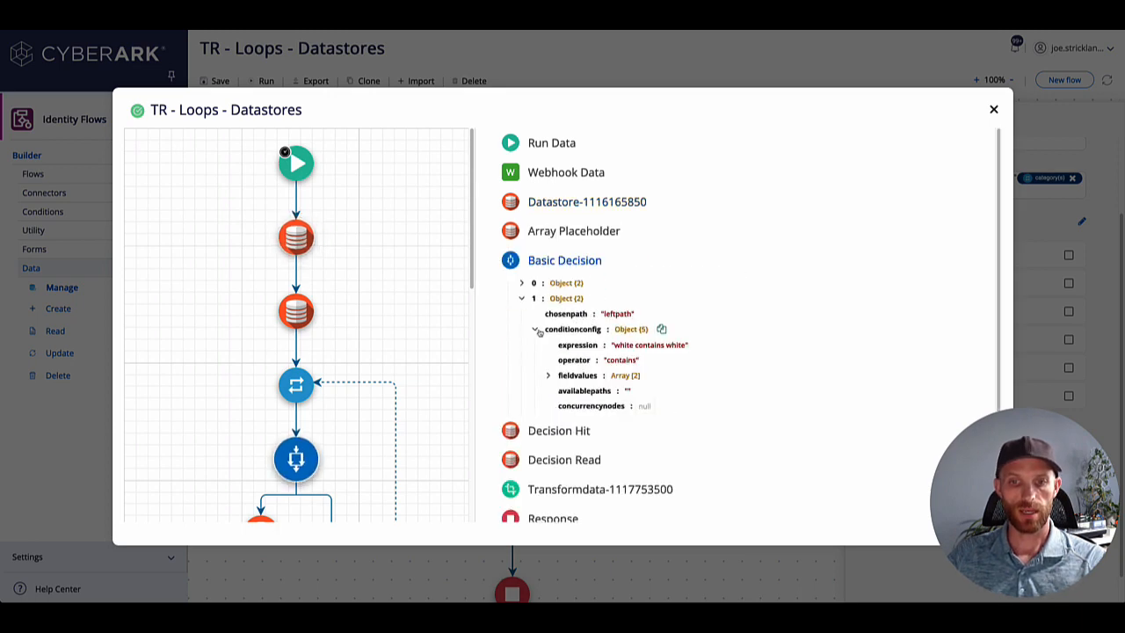
Compare the data stored by Decision Hit with the data returned by Decision Read in the run results.
{"action": "left_click", "coordinate": [580, 419]}
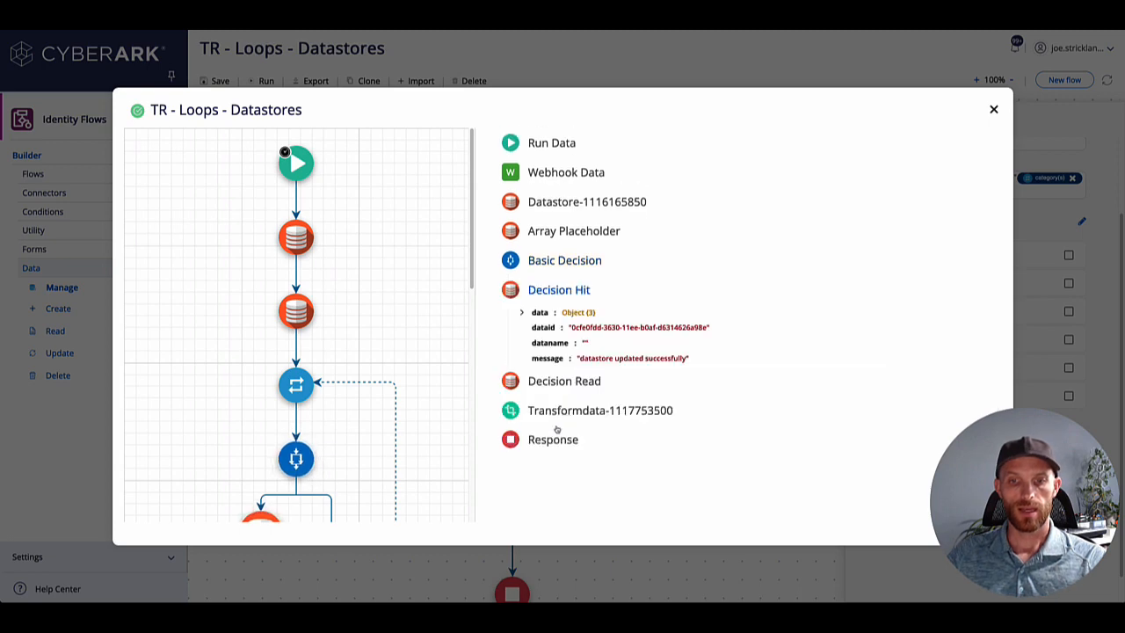
{"action": "left_click", "coordinate": [534, 318]}
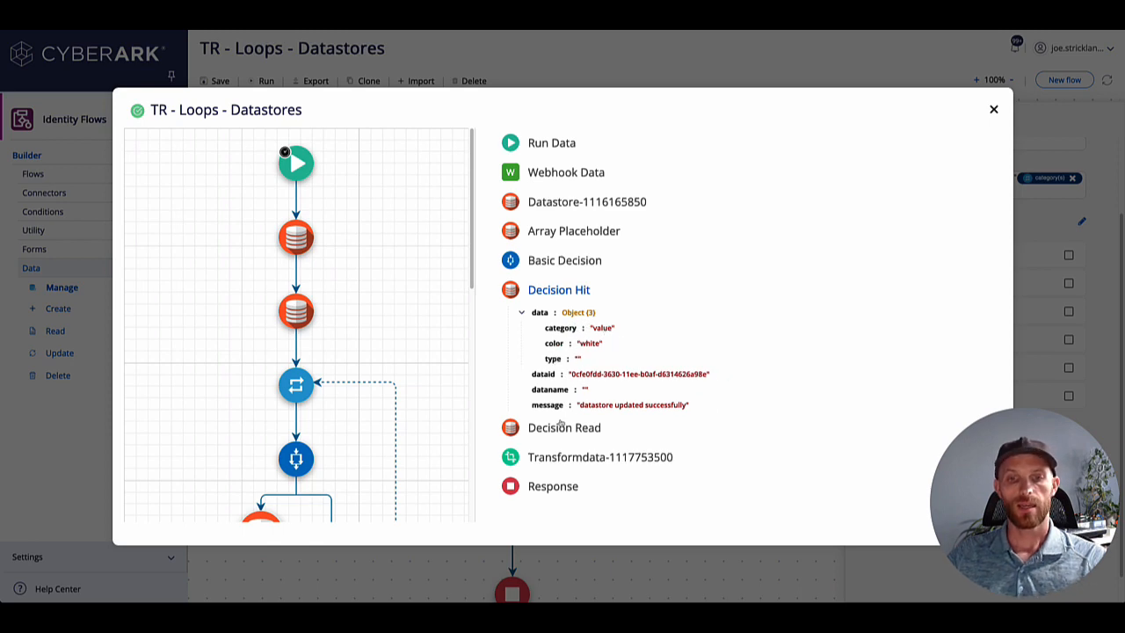
{"action": "scroll", "coordinate": [287, 458], "scroll_direction": "down", "scroll_amount": 3}
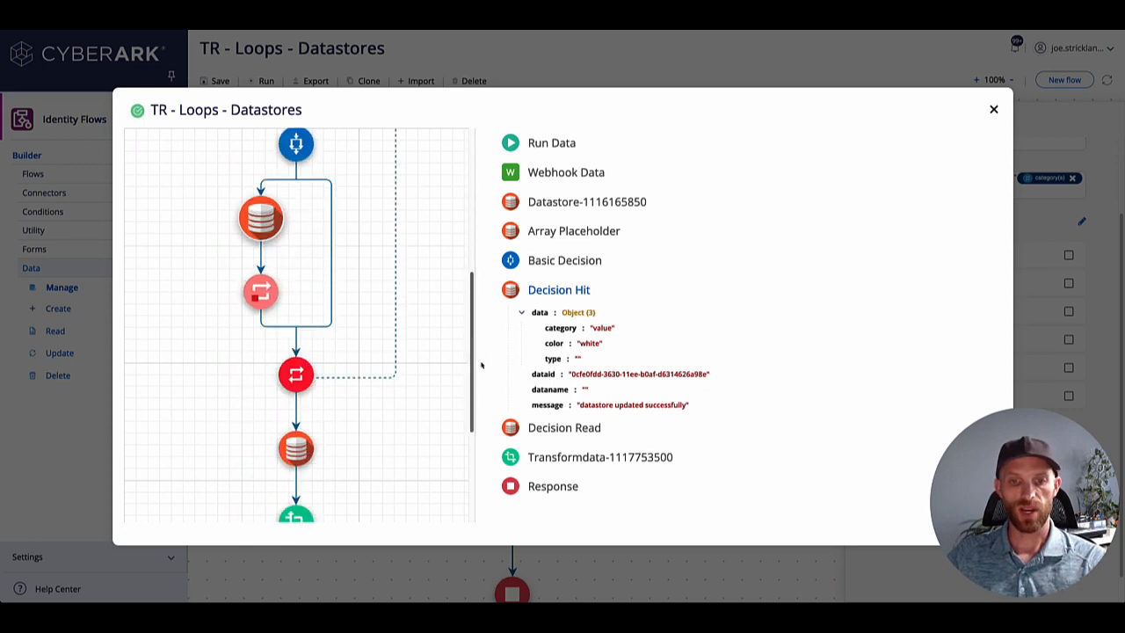
{"action": "left_click", "coordinate": [543, 425]}
{"action": "left_click", "coordinate": [522, 341]}
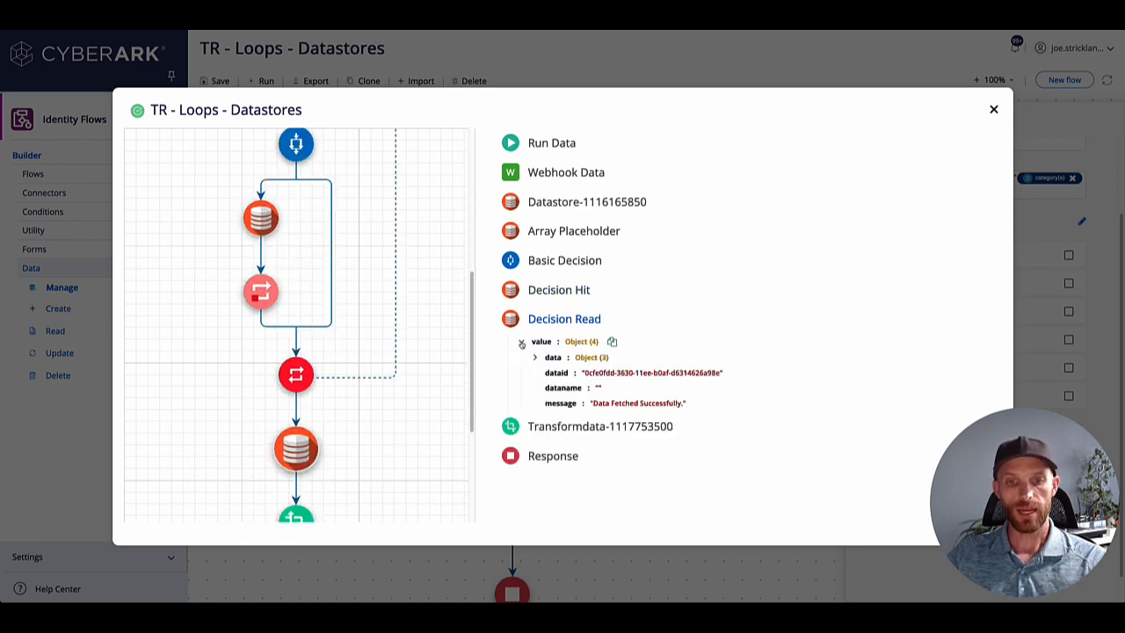
{"action": "left_click", "coordinate": [533, 358]}
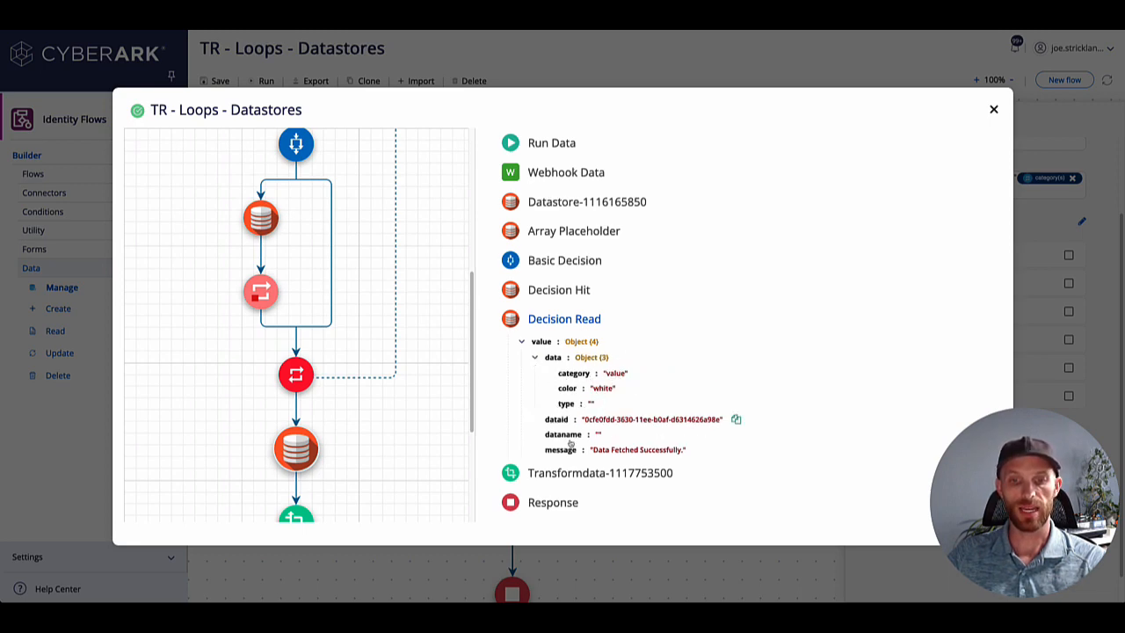
Examine the JsonDecode transform's output and trace the run diagram from the loop through Decision Read to the transform.
{"action": "left_click", "coordinate": [569, 474]}
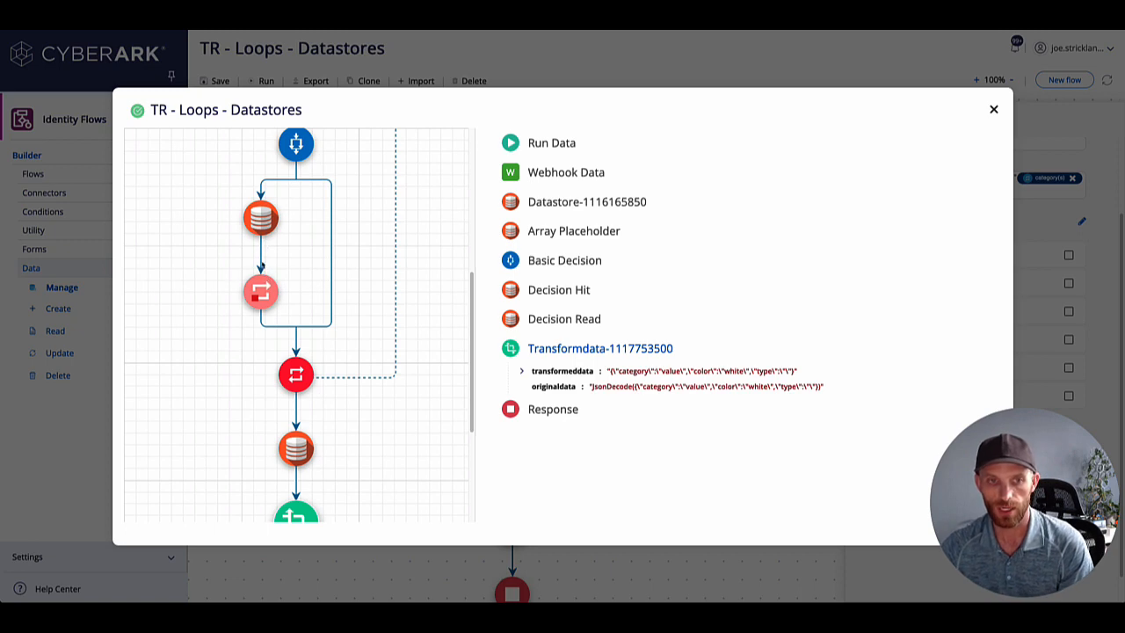
{"action": "scroll", "coordinate": [266, 263], "scroll_direction": "up", "scroll_amount": 5}
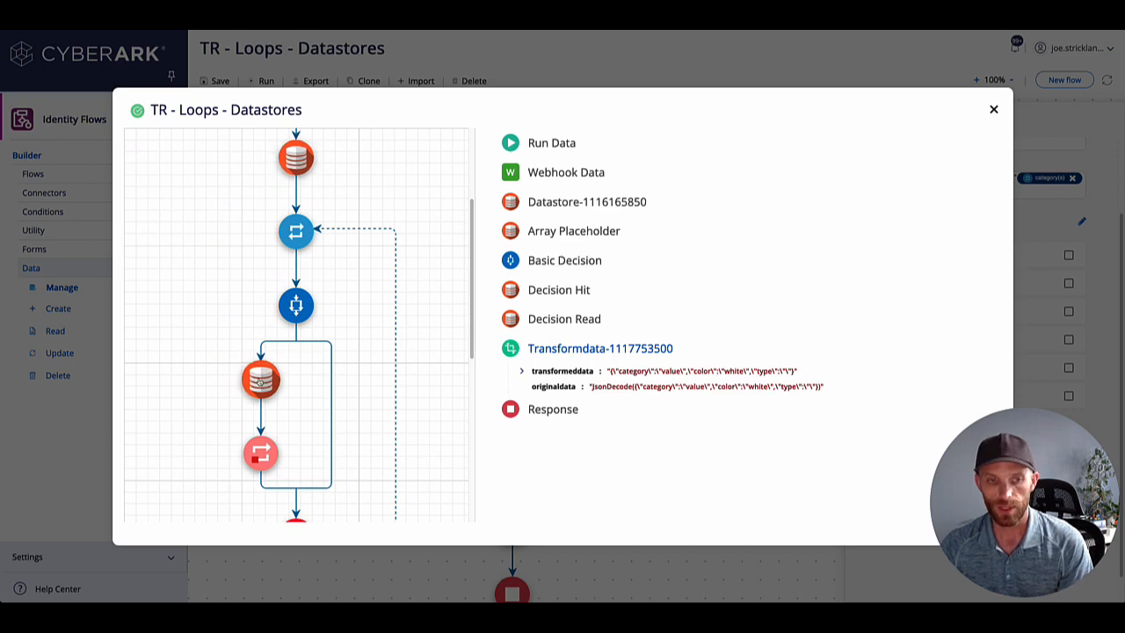
{"action": "scroll", "coordinate": [260, 380], "scroll_direction": "down", "scroll_amount": 2}
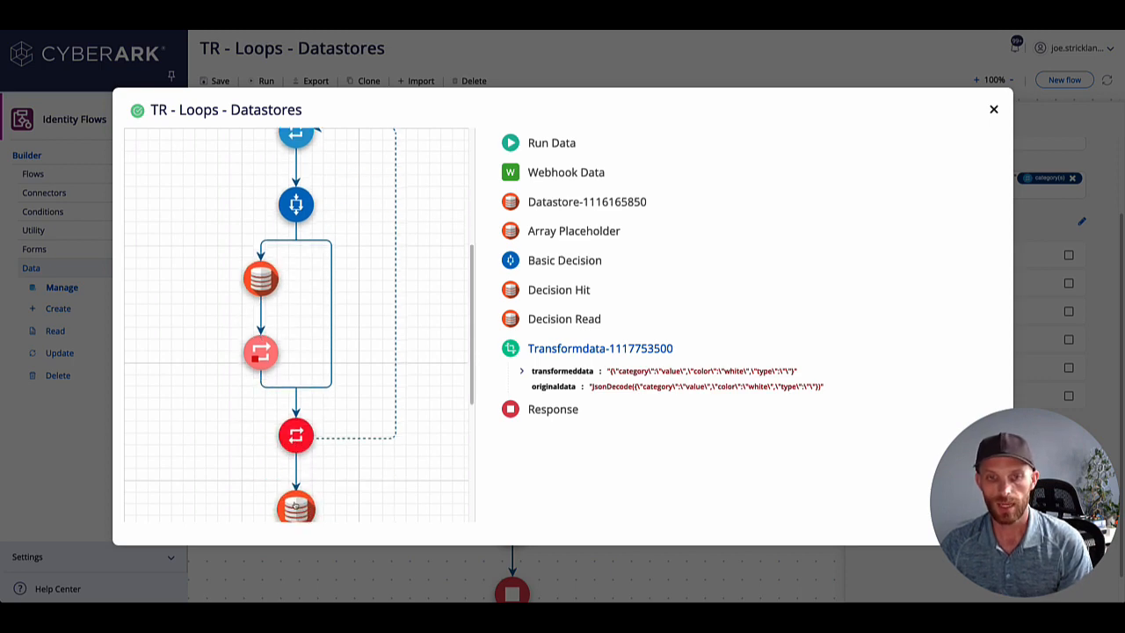
{"action": "scroll", "coordinate": [297, 427], "scroll_direction": "down", "scroll_amount": 2}
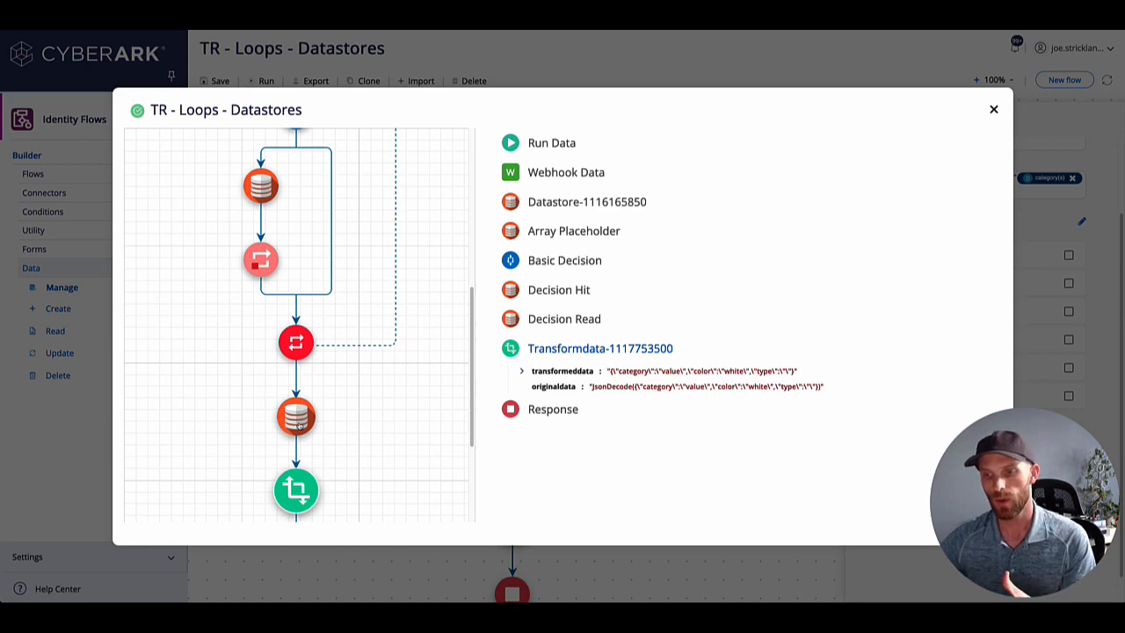